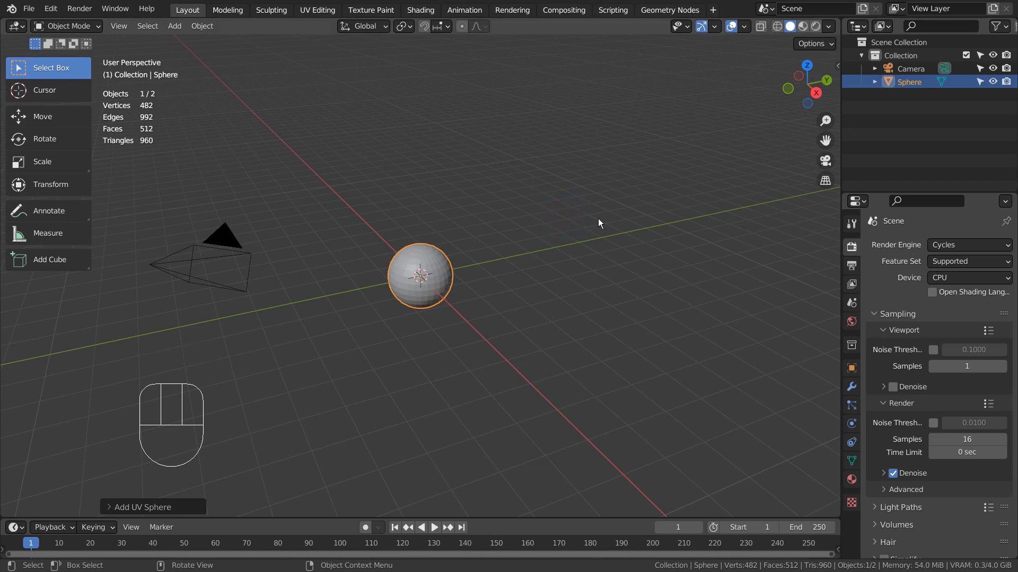
Move the sphere 1 m up along the global Z axis.
key(g)
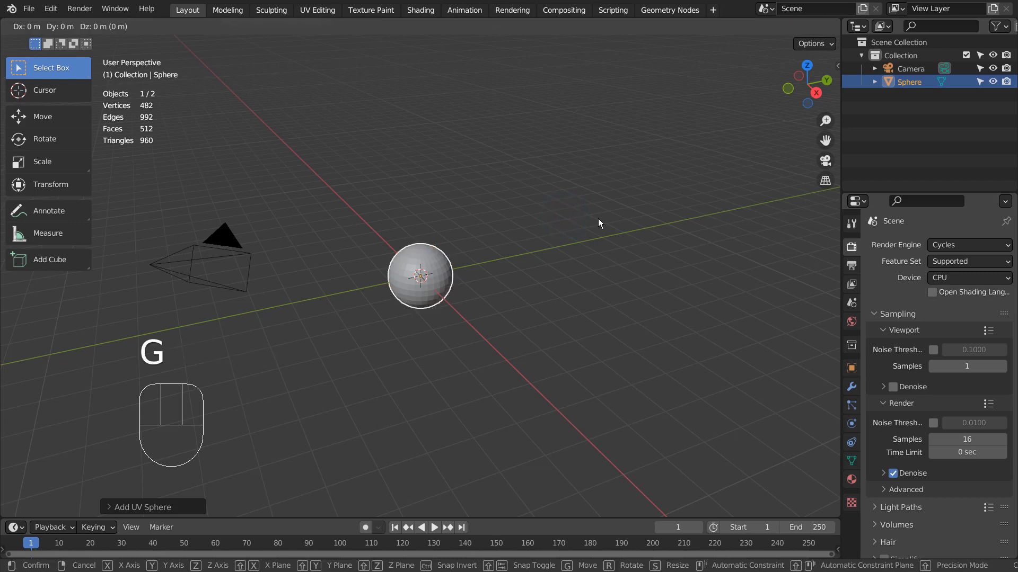
key(z)
key(1)
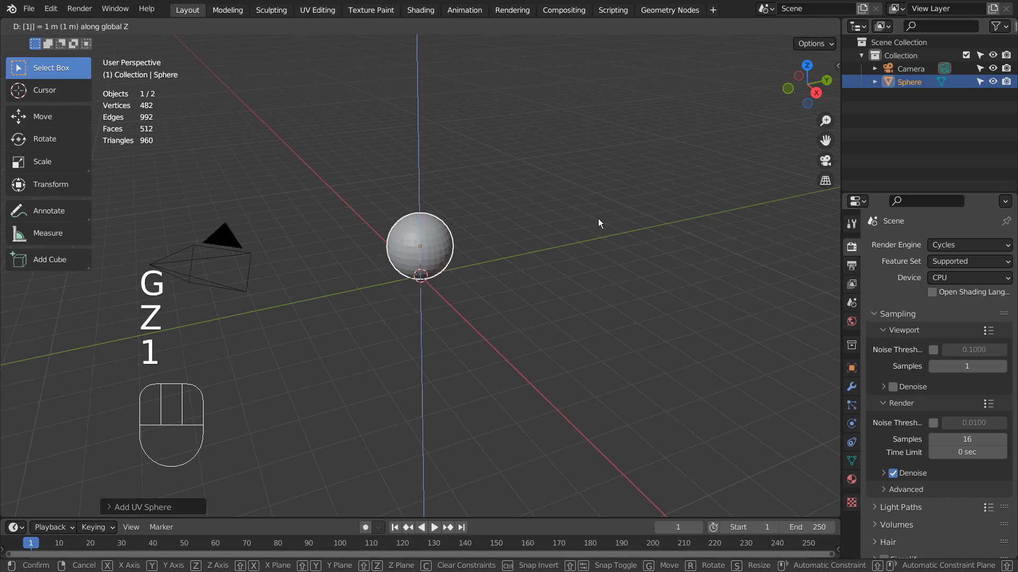
key(KP_Enter)
Set the sphere's origin to the 3D cursor at its base, working from the front view.
key(KP_1)
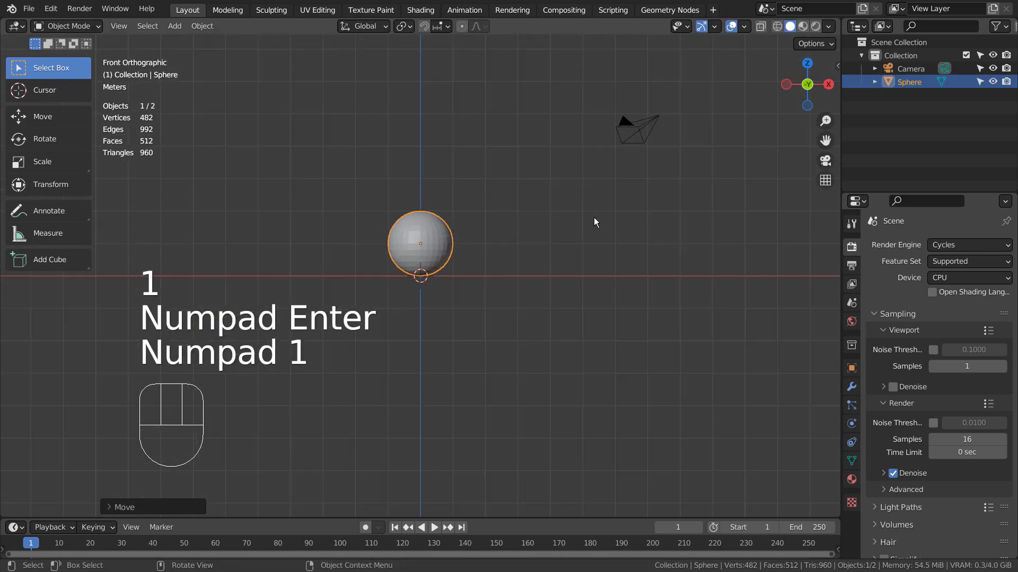
click(202, 26)
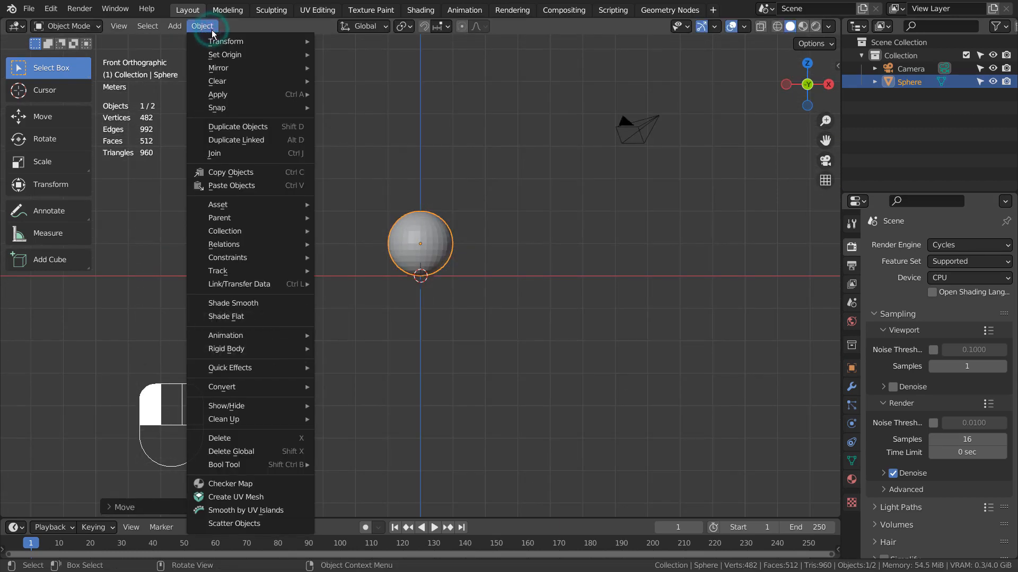
mouse_move(223, 56)
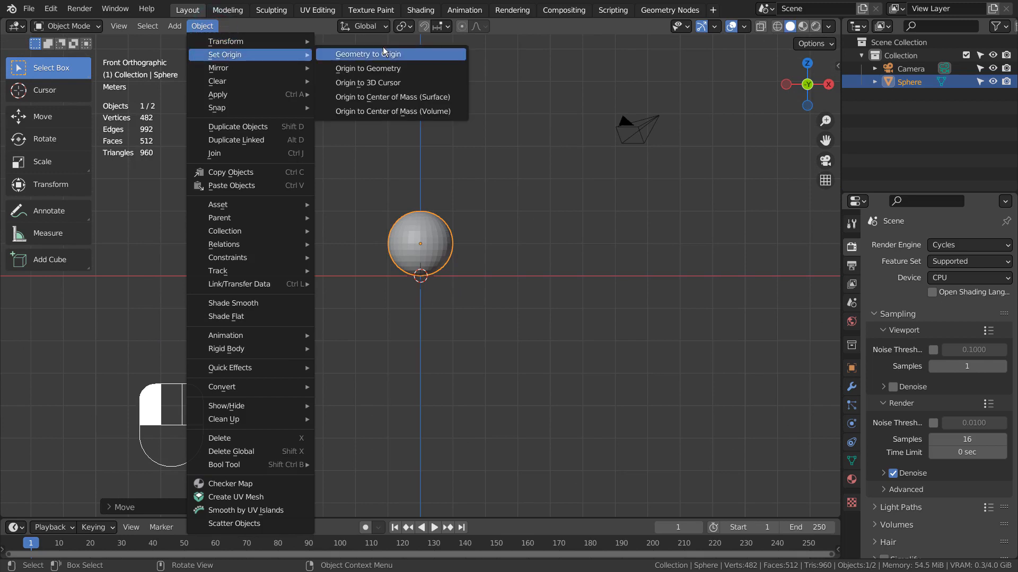
click(406, 83)
Try scaling the sphere up from its new origin, and undo the scaling.
key(s)
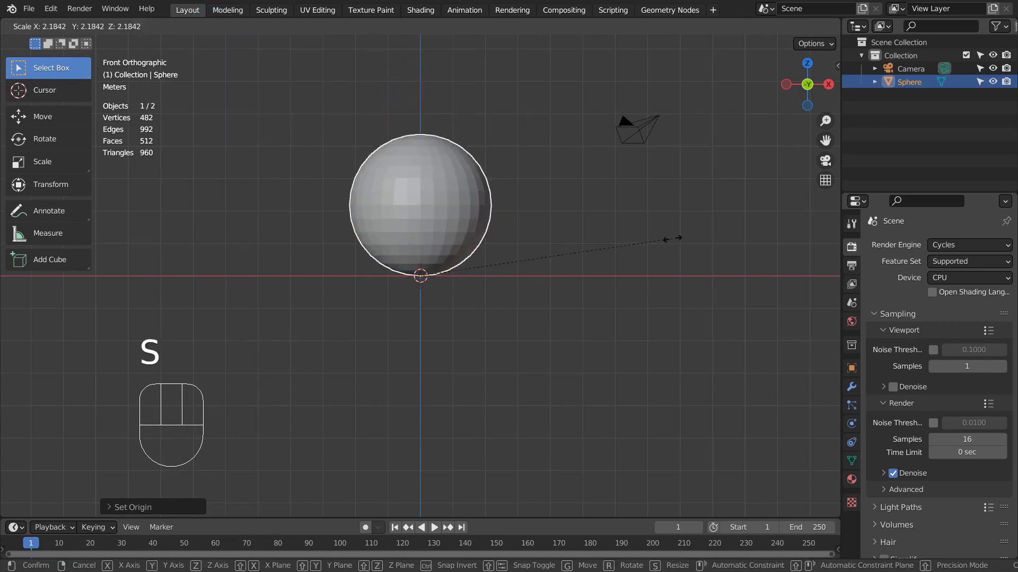
click(698, 210)
key(ctrl+z)
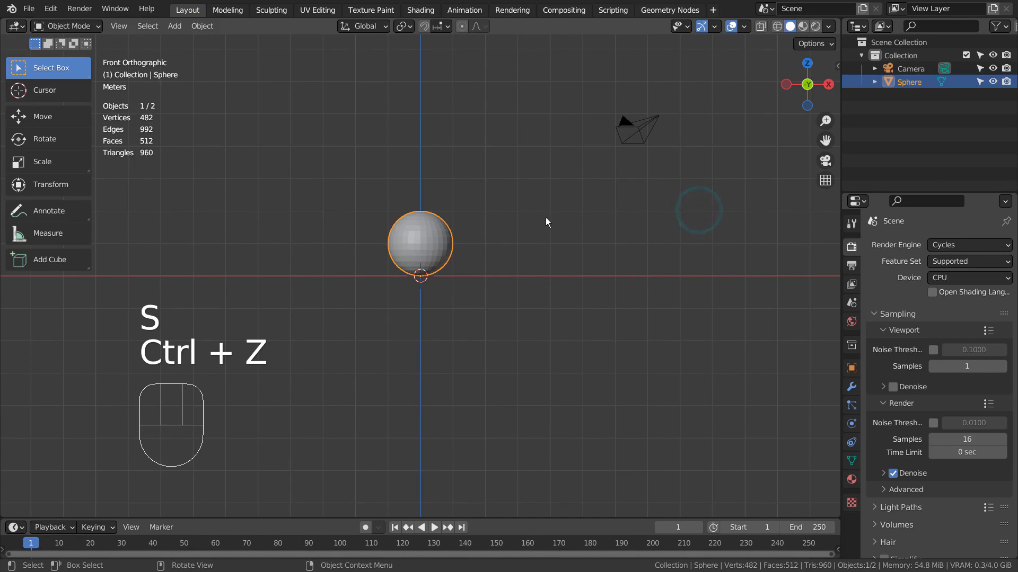
Delete the faces of the sphere's upper half, selecting them in Edit Mode with face selection and wireframe shading.
key(shift)
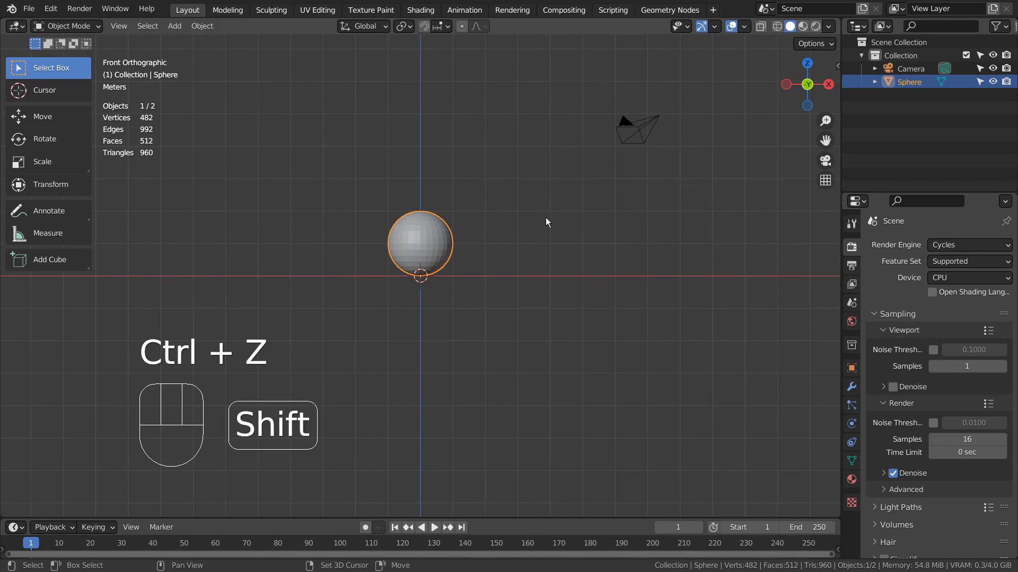
key(shift+z)
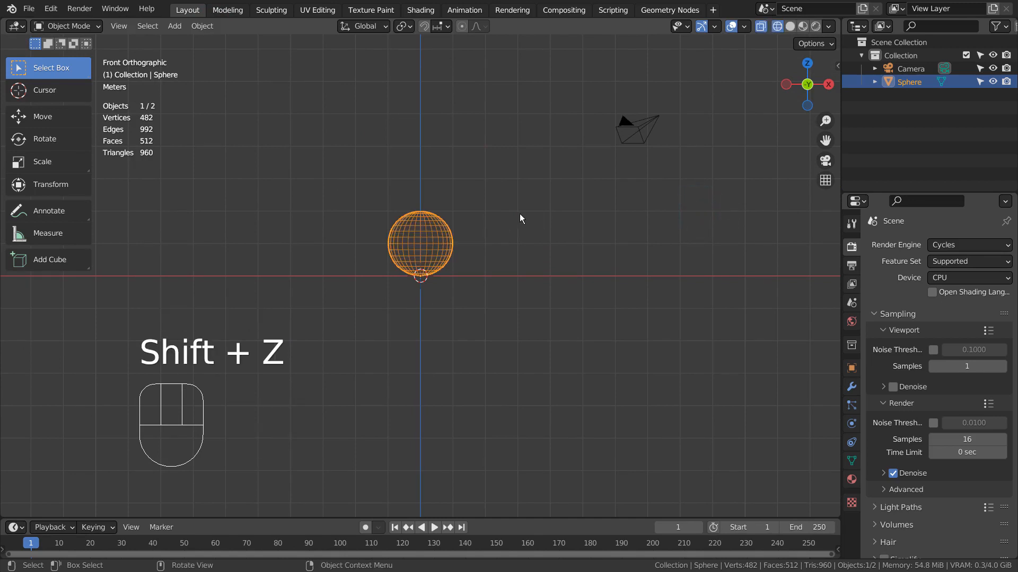
key(Tab)
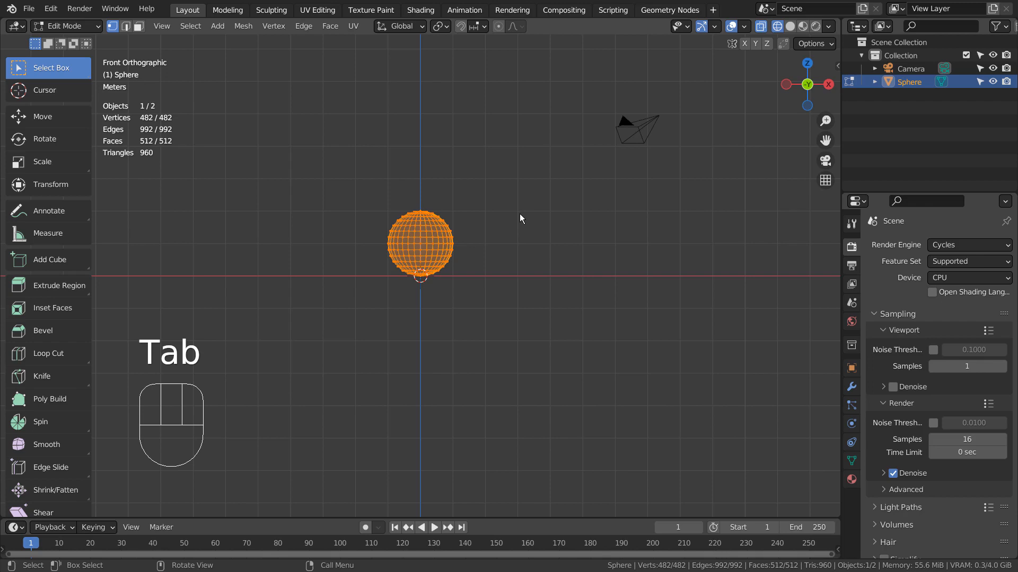
key(3)
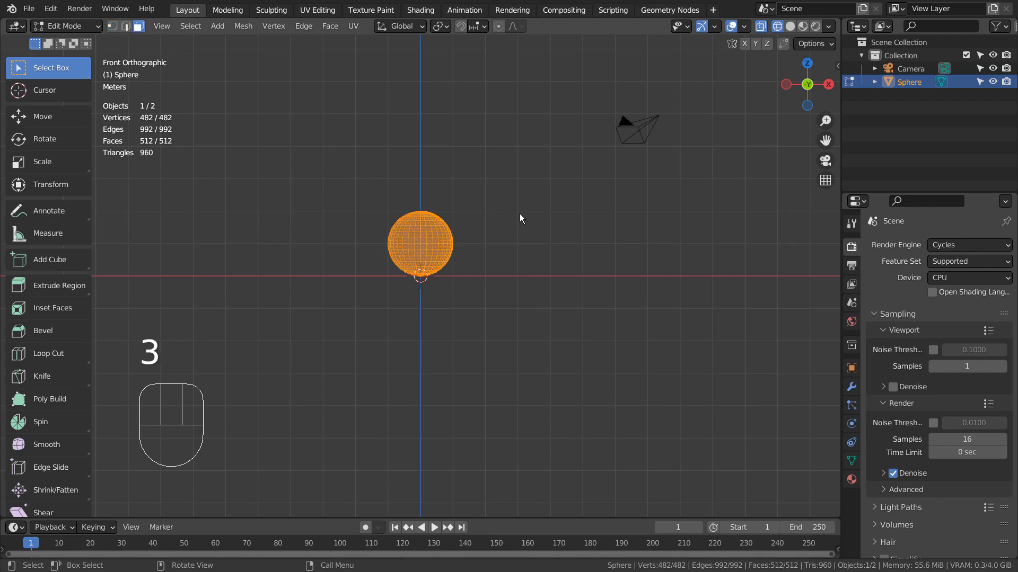
click(376, 192)
key(b)
drag(308, 189, 505, 242)
mouse_move(561, 221)
alt+middle_down()
mouse_move(352, 286)
mouse_move(391, 265)
mouse_move(561, 245)
mouse_move(575, 234)
alt+middle_up()
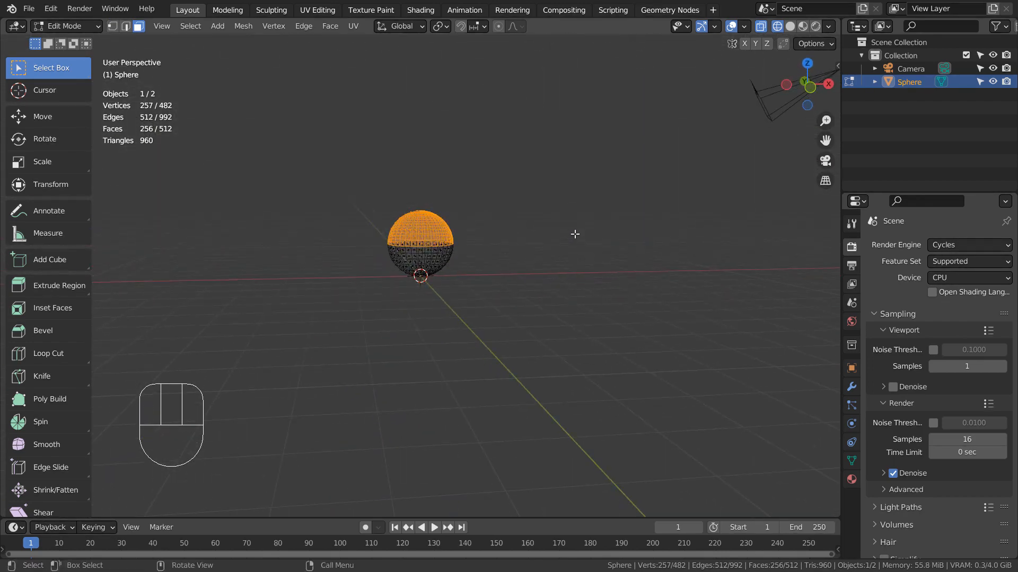
key(x)
click(563, 266)
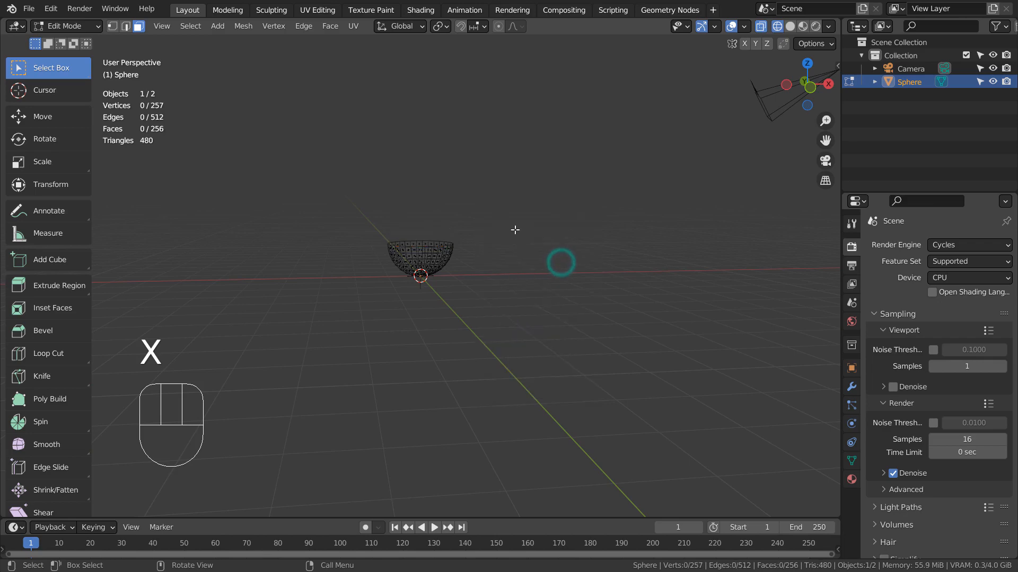
Return the half sphere to Object Mode and display it with solid shading from above.
key(Tab)
mouse_move(538, 219)
alt+middle_down()
mouse_move(537, 312)
mouse_move(507, 246)
mouse_move(545, 256)
mouse_move(534, 309)
mouse_move(609, 275)
alt+middle_up()
key(KP_1)
scroll(508, 246, up, 6)
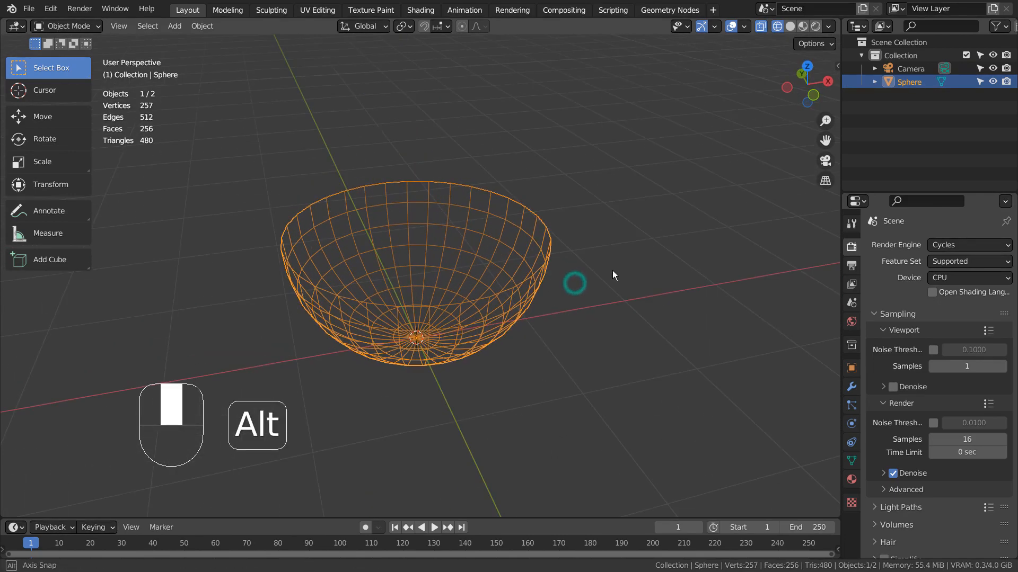
key(shift+z)
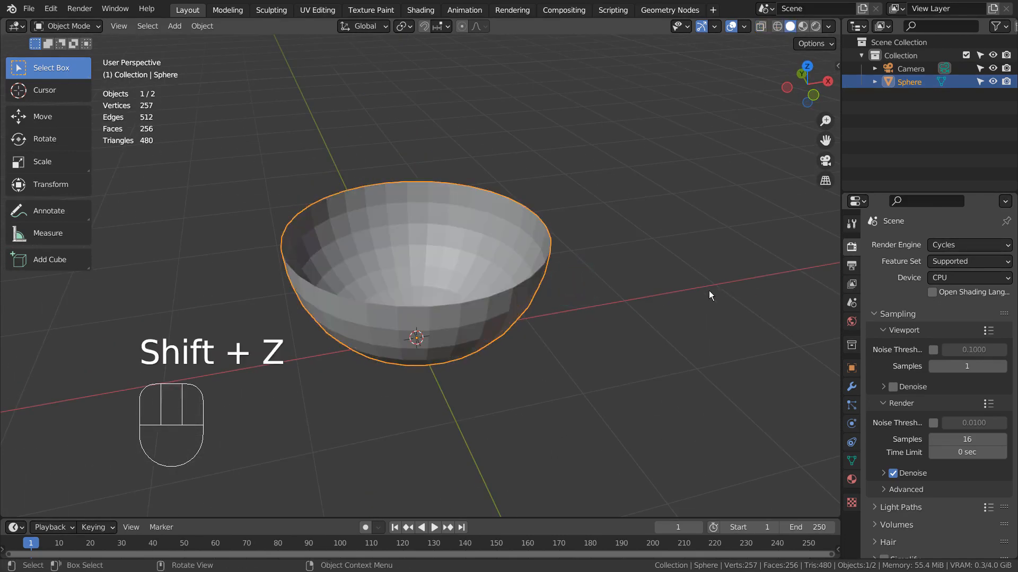
Add a Solidify modifier with a thickness of 0.17 m to the half sphere and apply it.
click(848, 391)
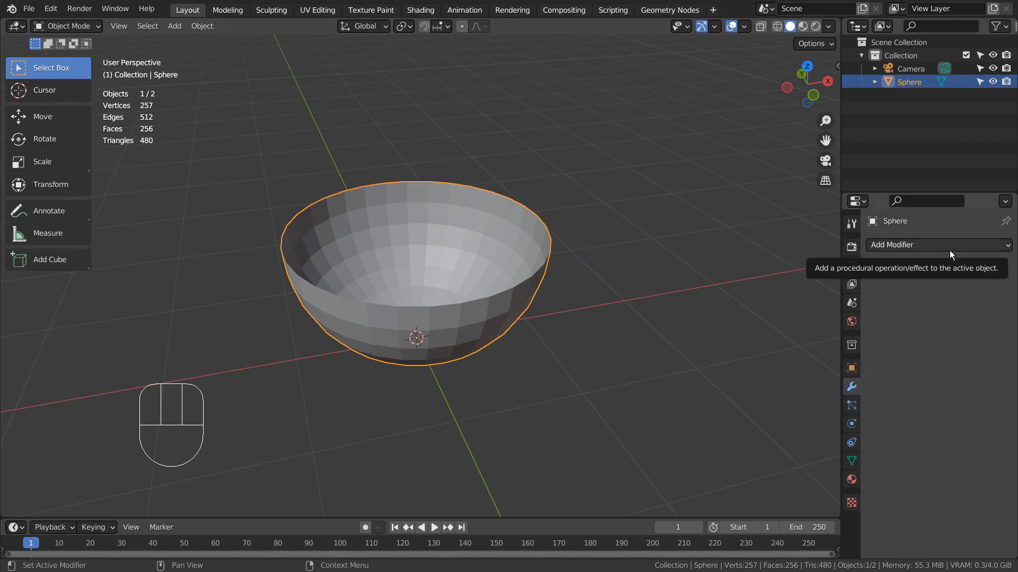
click(949, 250)
click(753, 480)
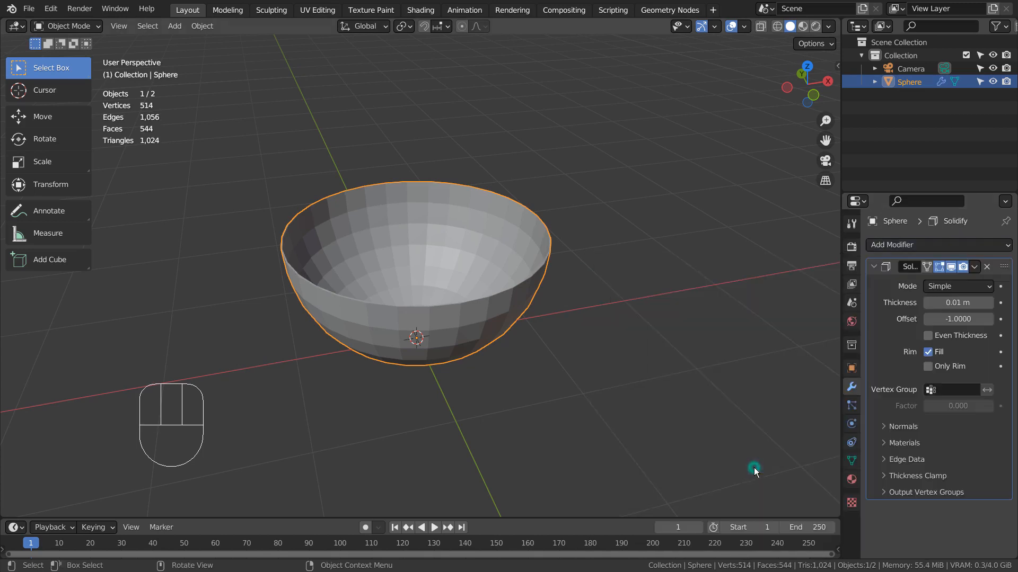
drag(941, 303, 957, 303)
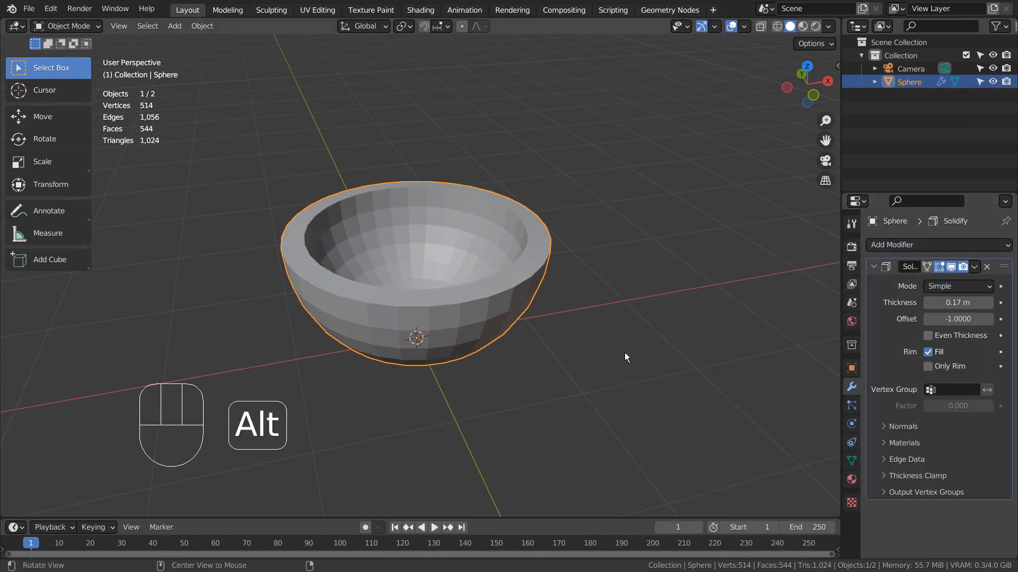
alt+middle_drag(624, 352, 506, 348)
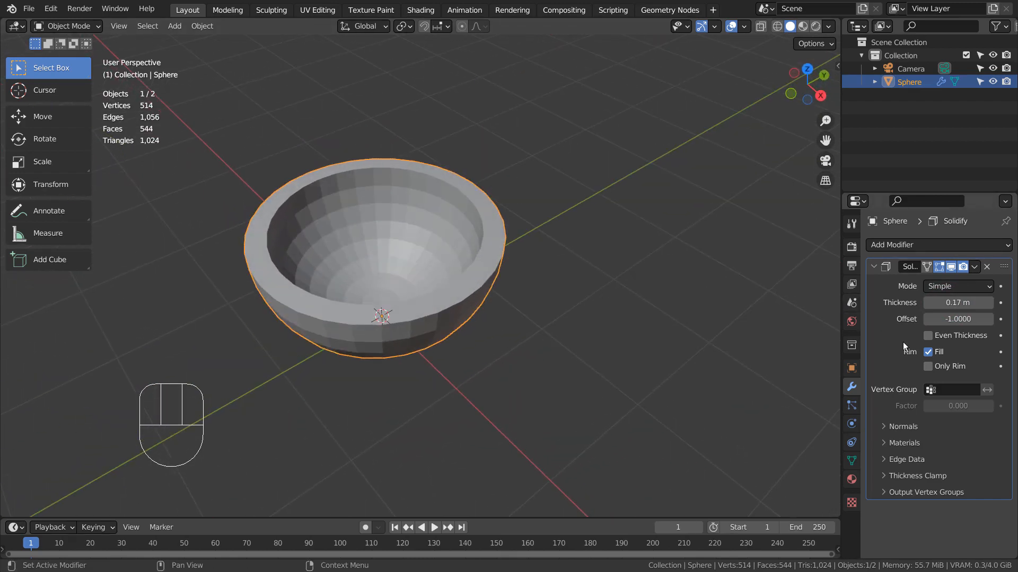
click(888, 327)
key(ctrl+a)
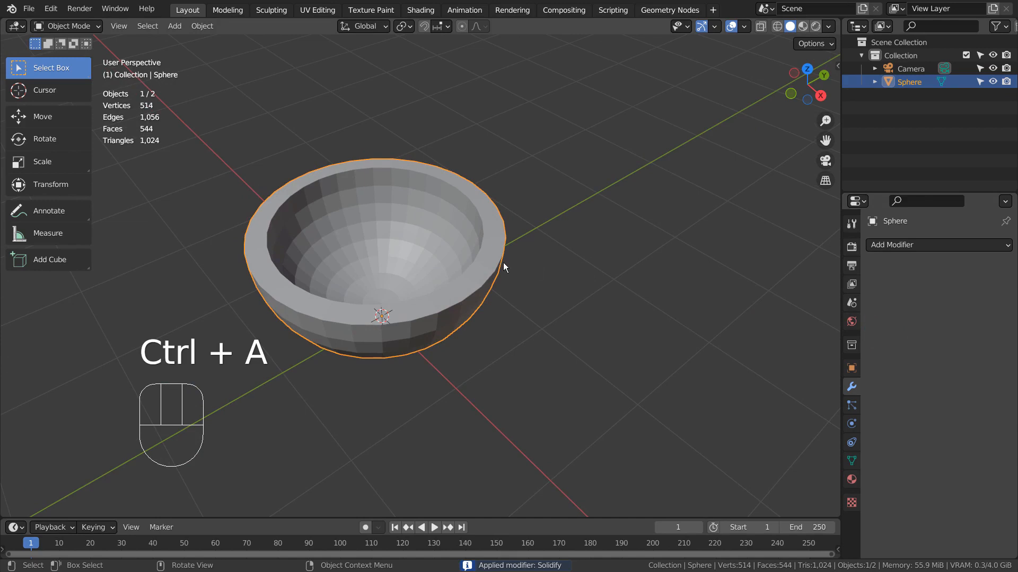
Add a second UV sphere at the 3D cursor with 8 segments and 8 rings.
key(shift+a)
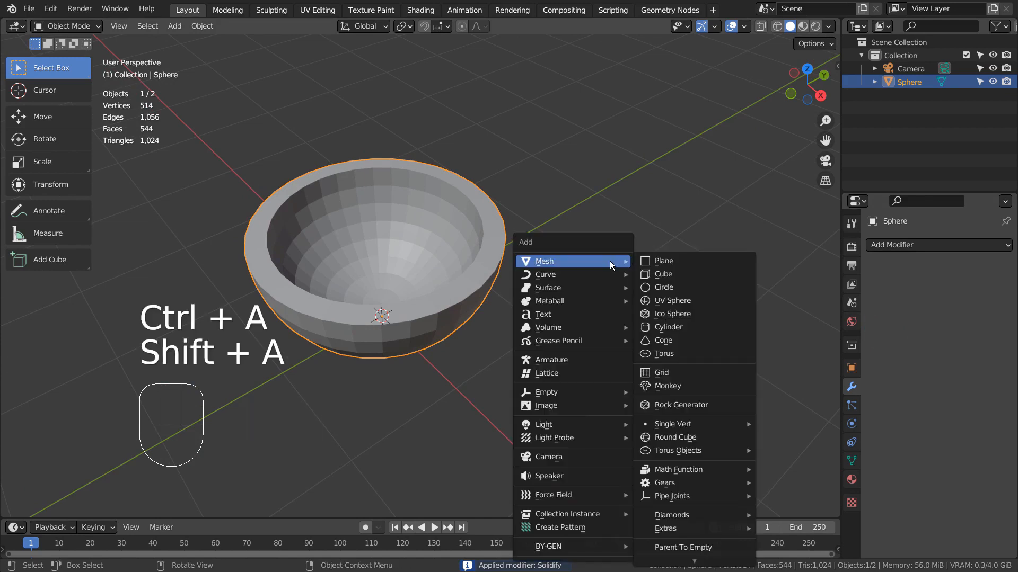
click(680, 300)
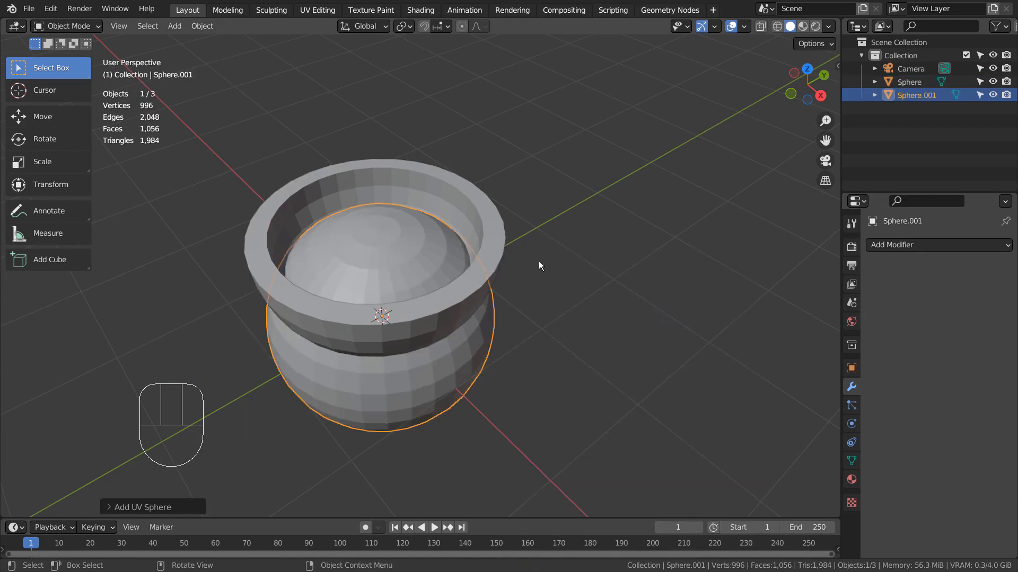
click(167, 505)
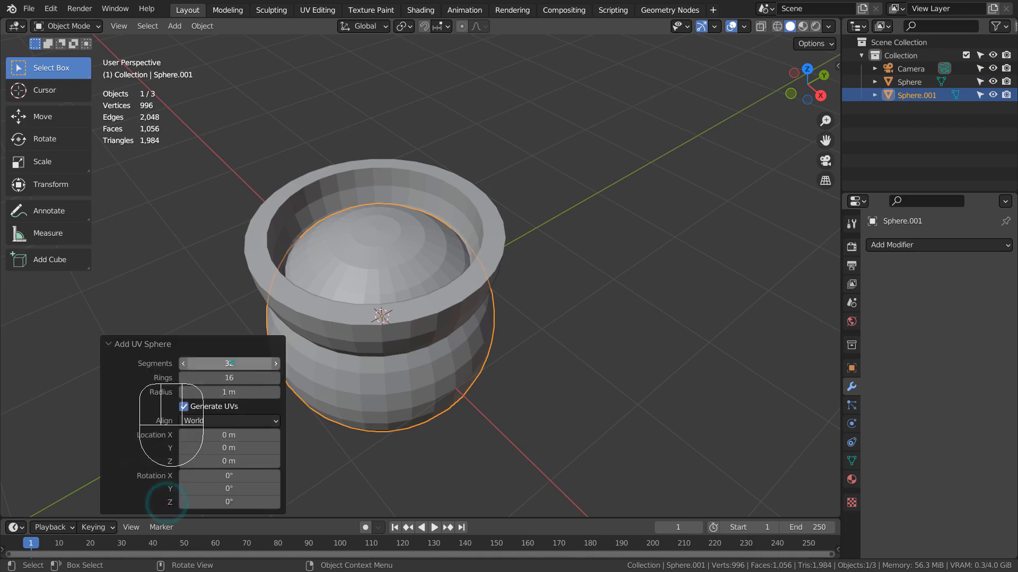
click(233, 363)
text(8)
key(Tab)
text(8)
key(Return)
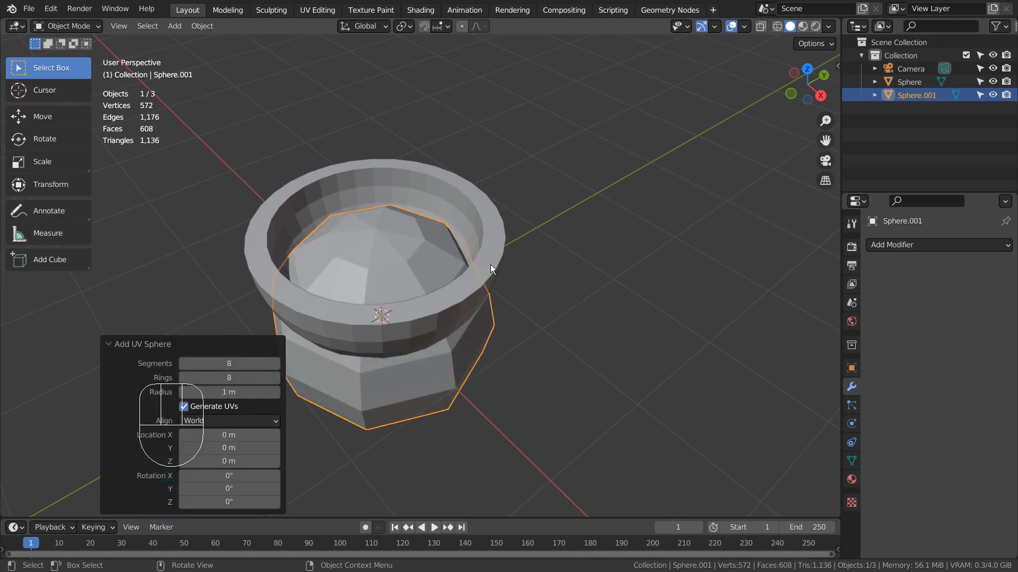
Shade the new UV sphere smooth and give it a Subdivision modifier at viewport level 1.
right_click(390, 271)
click(384, 270)
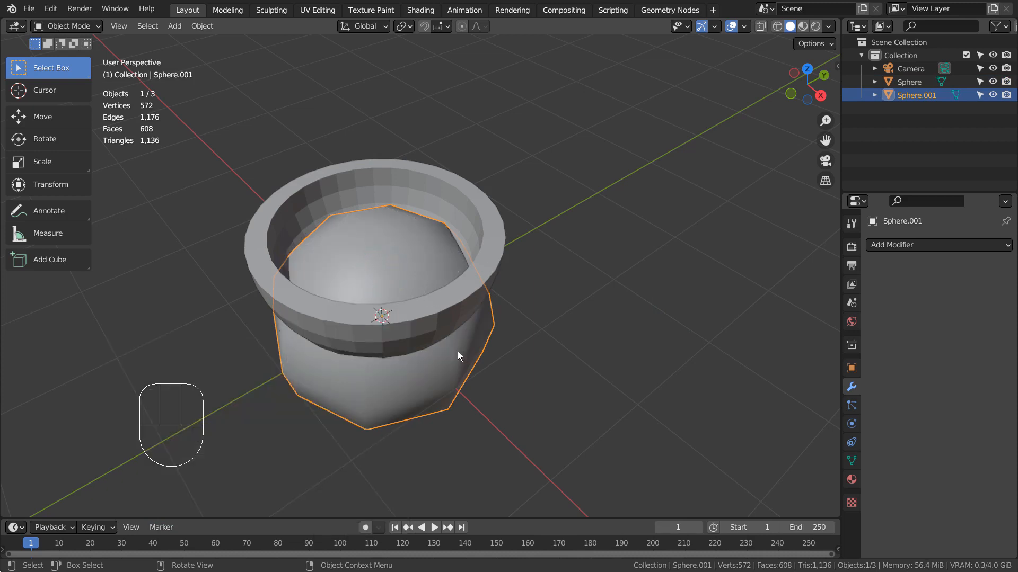
key(ctrl+1)
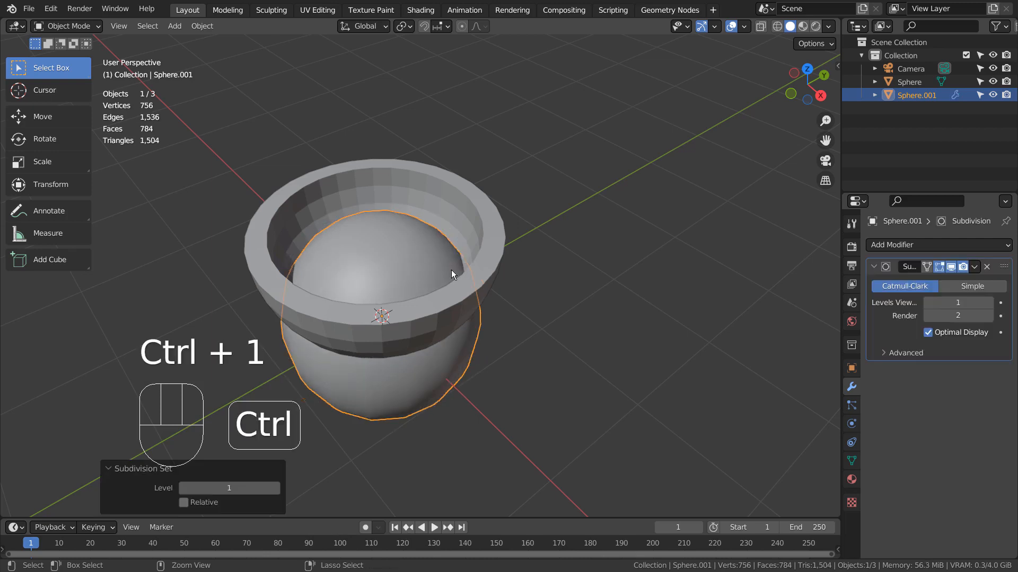
right_click(394, 255)
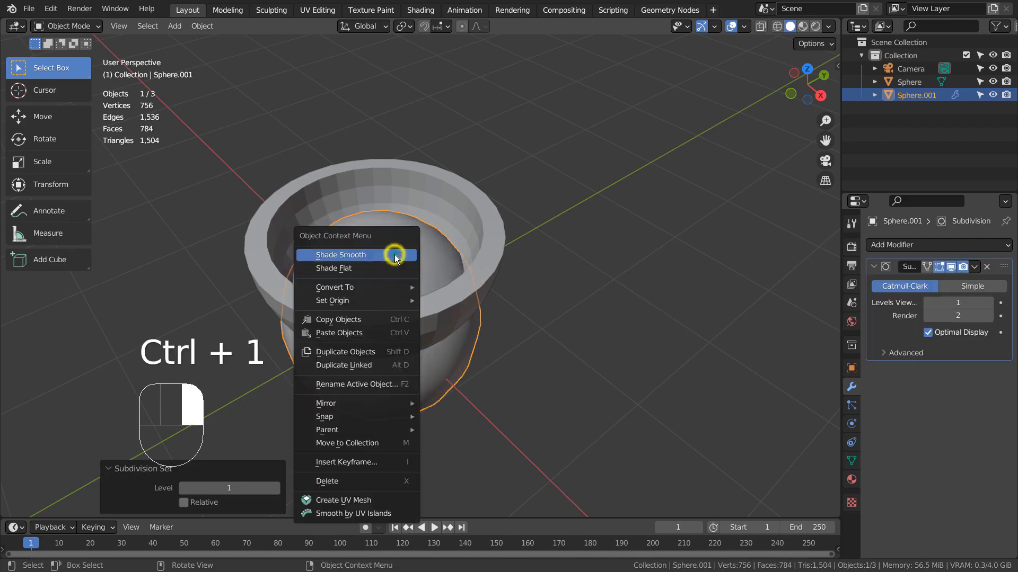
click(395, 257)
alt+middle_drag(466, 386, 475, 353)
Parent the smooth sphere to the bowl as Object.
click(480, 271)
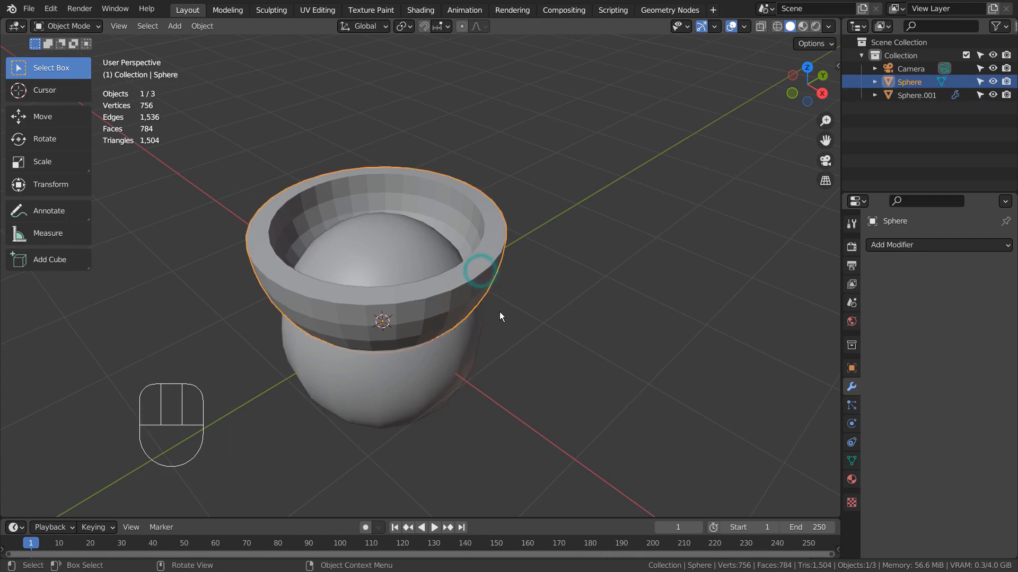
click(476, 351)
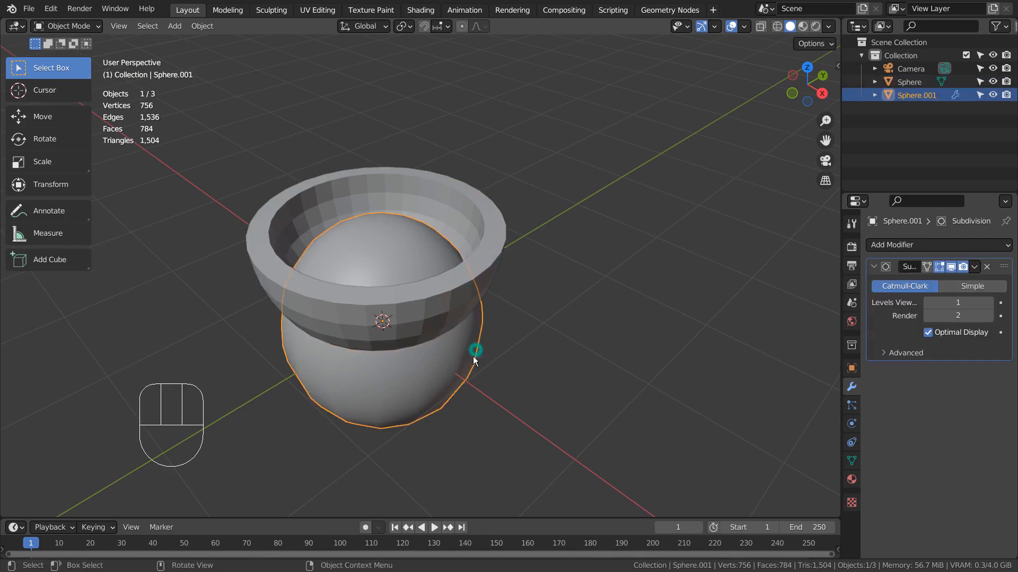
shift+click(499, 235)
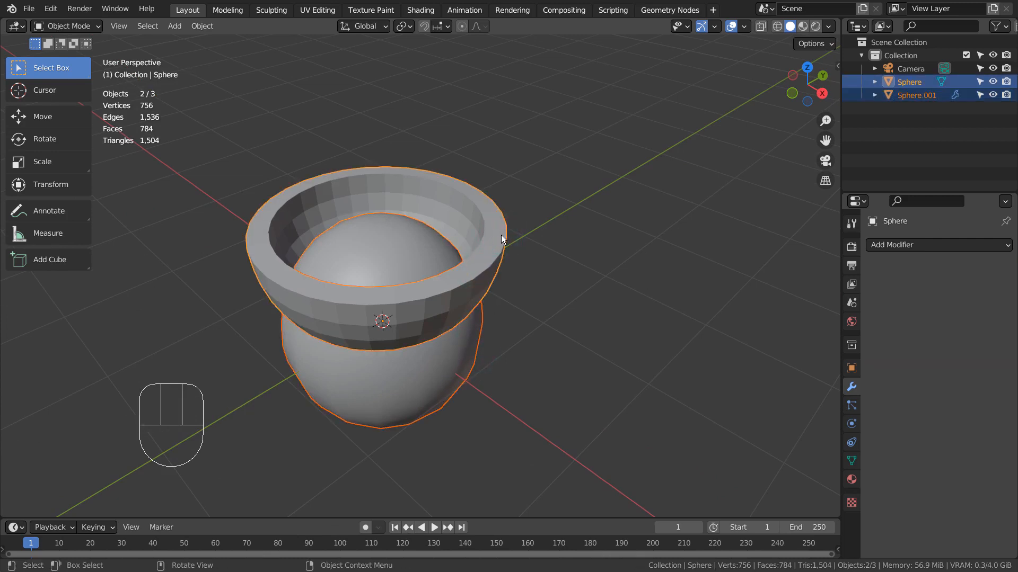
key(ctrl+p)
click(501, 234)
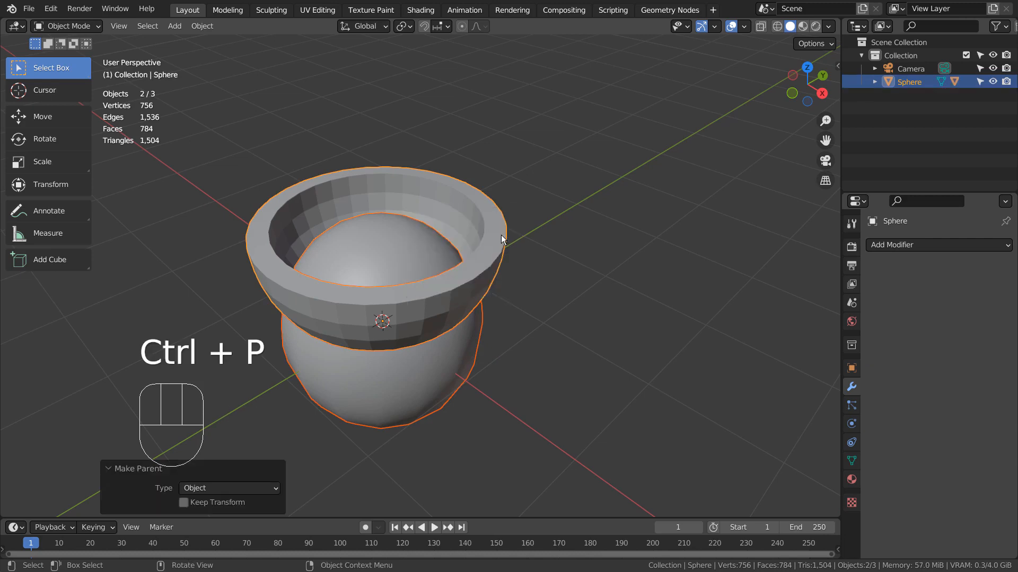
Enable instancing on Faces for the bowl alone in its object properties.
click(501, 234)
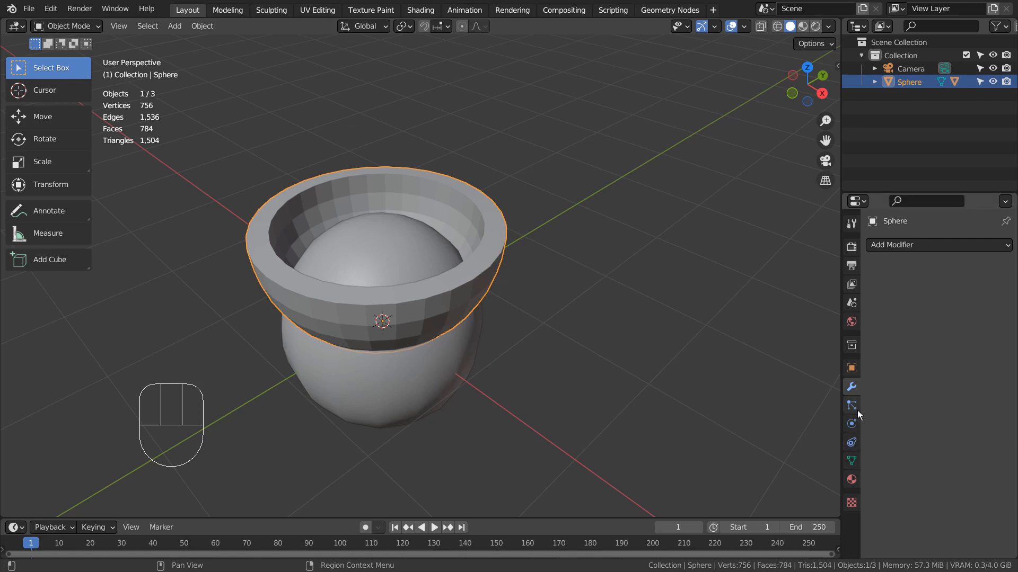
click(852, 368)
click(880, 488)
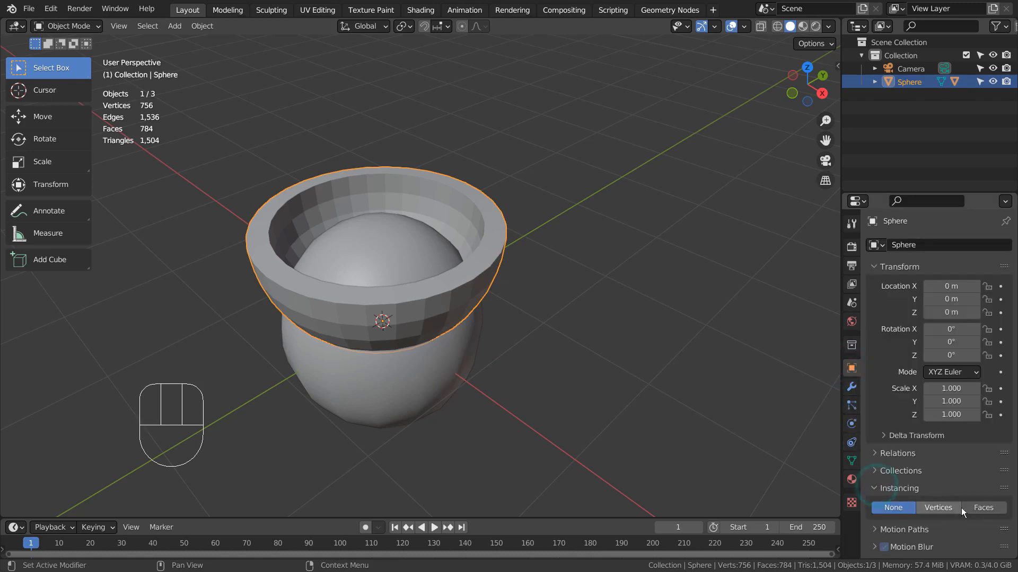
click(978, 507)
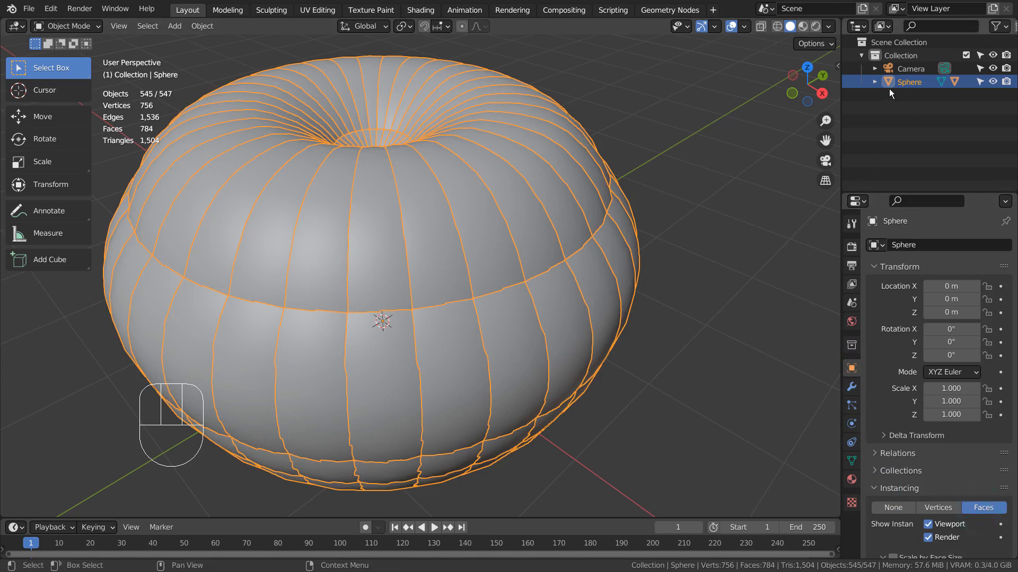
Select the small sphere parented to the bowl and scale it down uniformly to about 0.166.
click(874, 81)
click(917, 108)
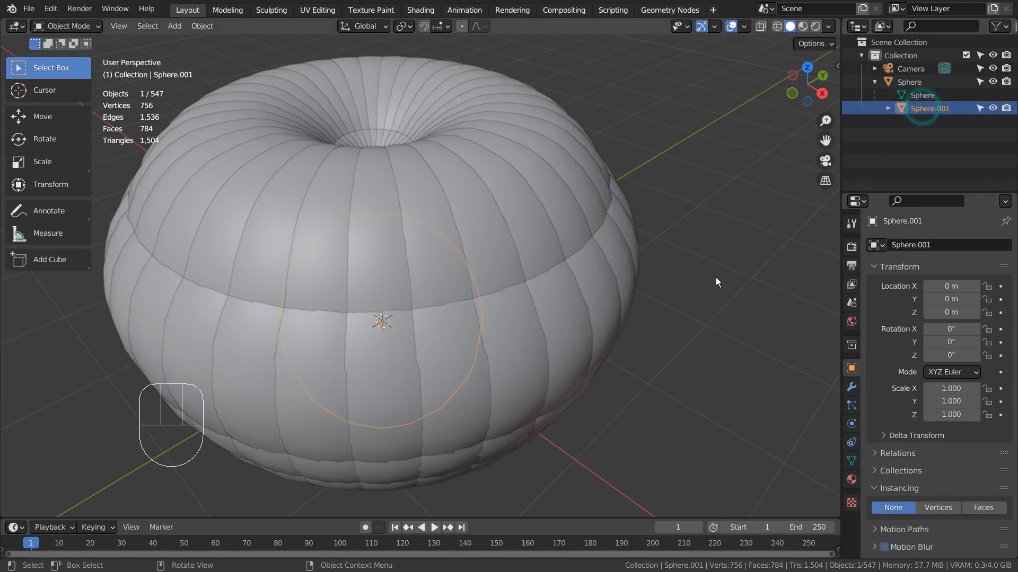
key(s)
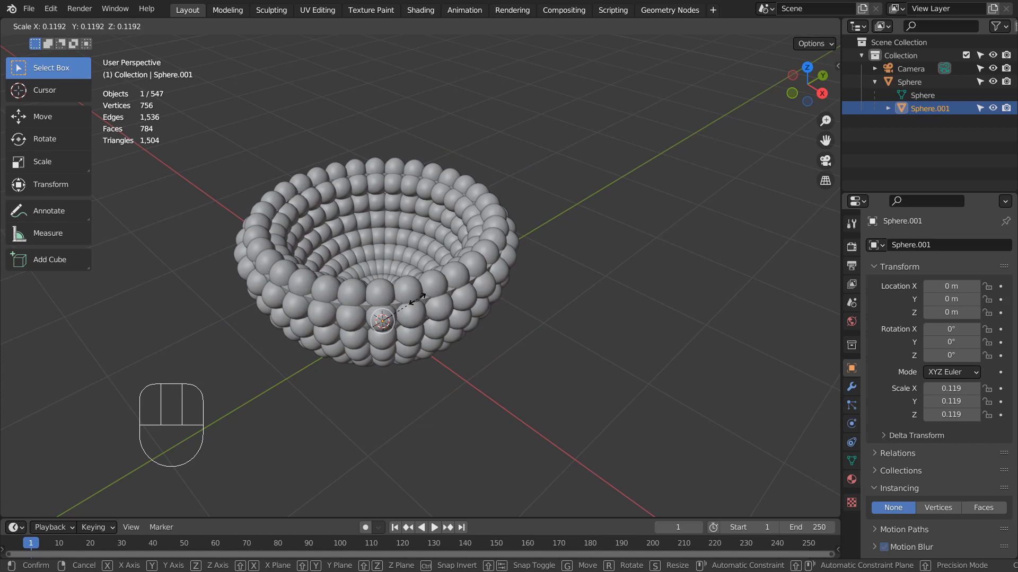
click(417, 299)
alt+middle_drag(534, 356, 518, 398)
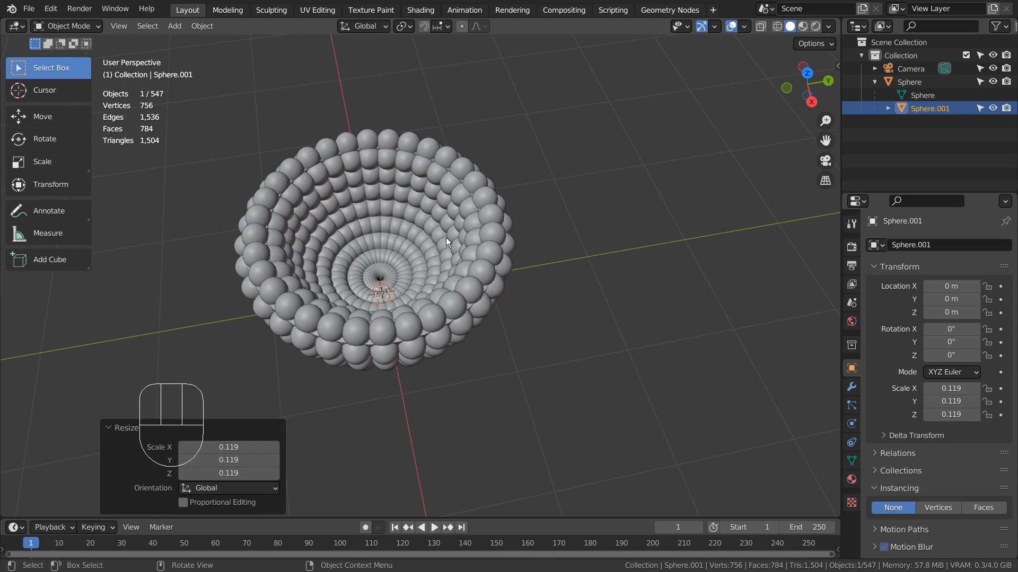
key(s)
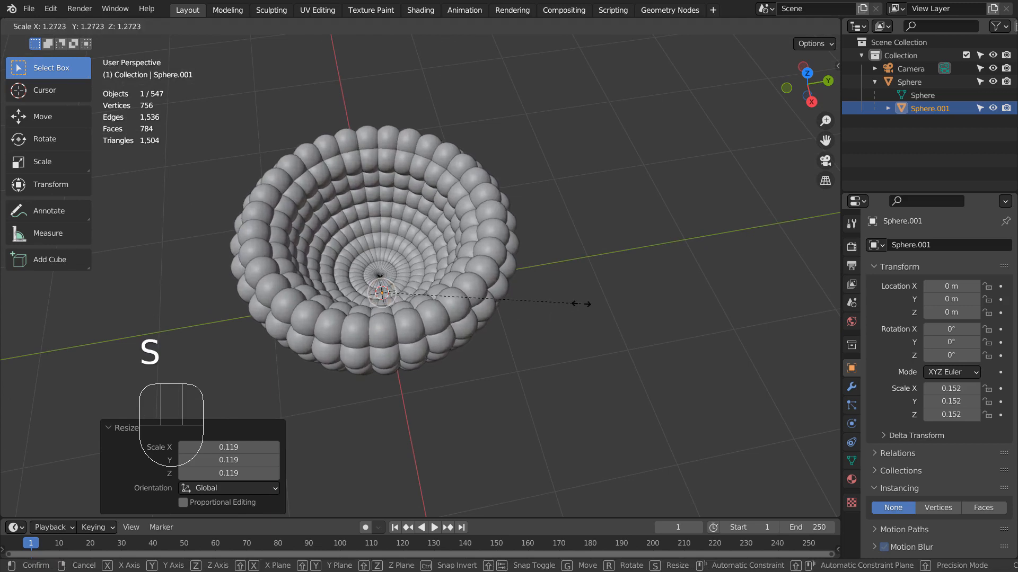
click(601, 300)
mouse_move(605, 314)
alt+middle_down()
mouse_move(603, 120)
mouse_move(600, 355)
mouse_move(605, 223)
mouse_move(603, 241)
mouse_move(571, 246)
alt+middle_up()
Switch the viewport to Material Preview and give the small sphere a new material with a bright blue base color.
click(805, 25)
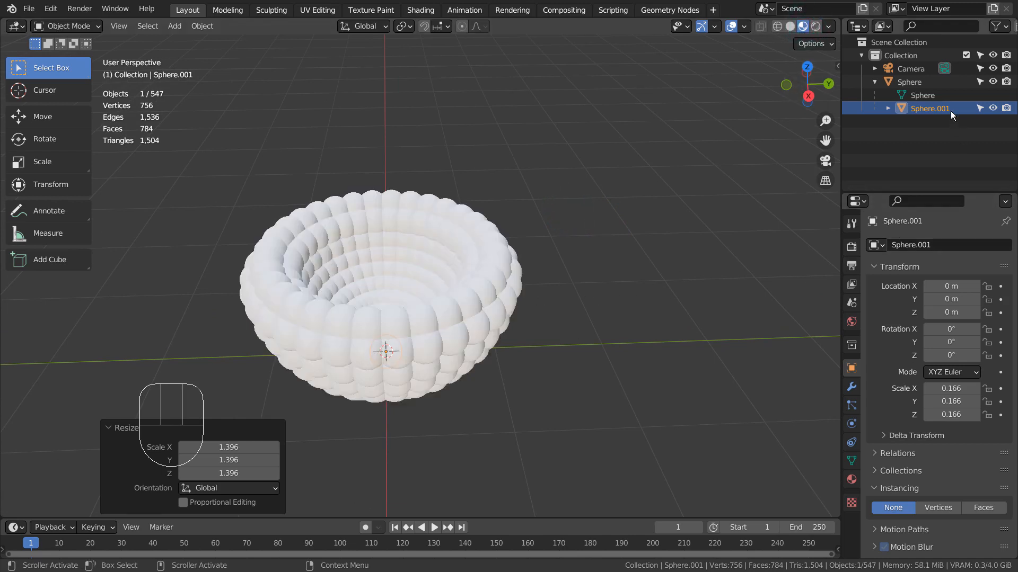
click(930, 109)
click(851, 480)
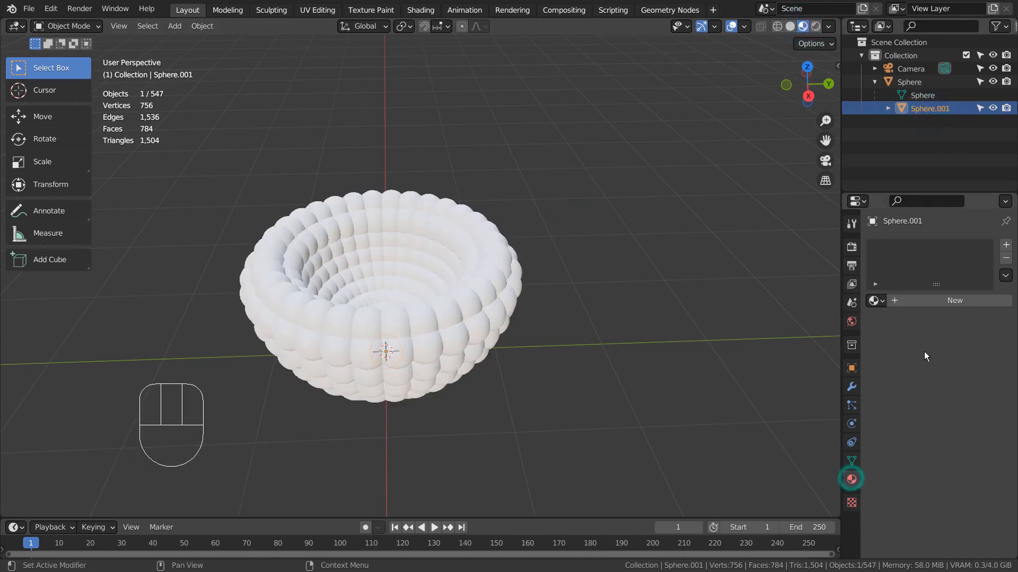
click(933, 302)
click(961, 419)
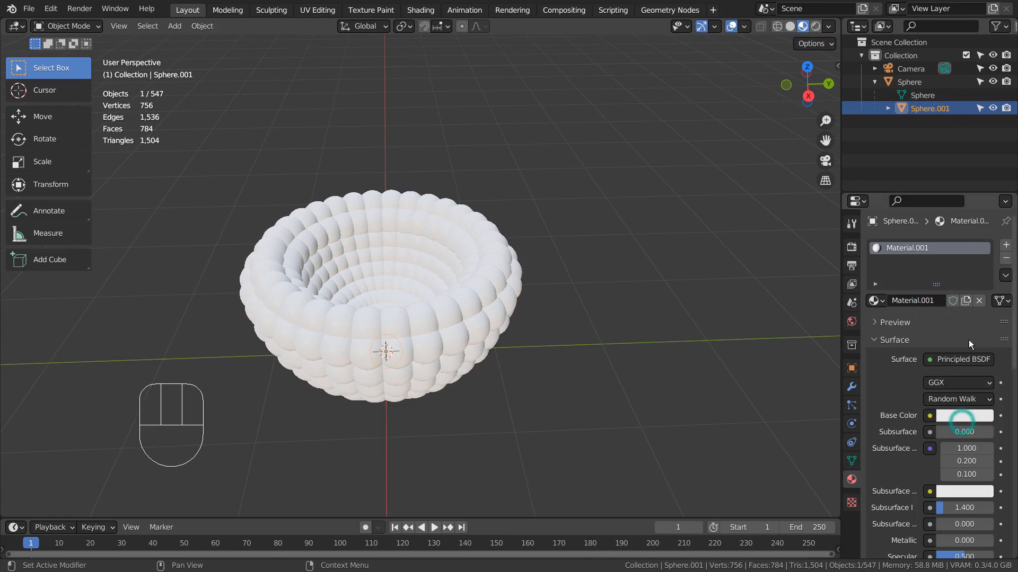
click(956, 412)
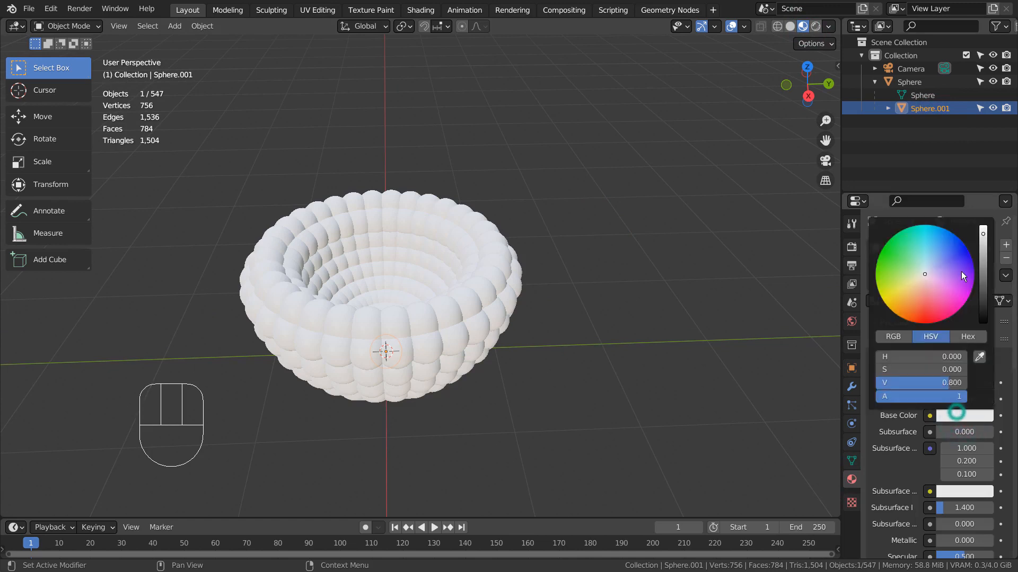
click(950, 233)
Set the blue material's Metallic to about 0.936 and Roughness to about 0.243.
scroll(916, 476, down, 4)
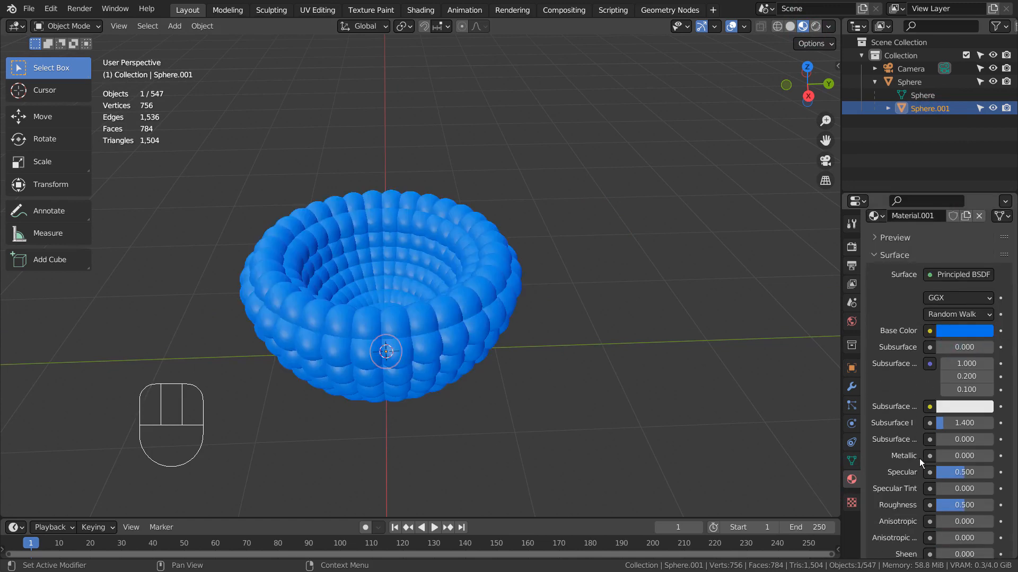
drag(949, 456, 1002, 456)
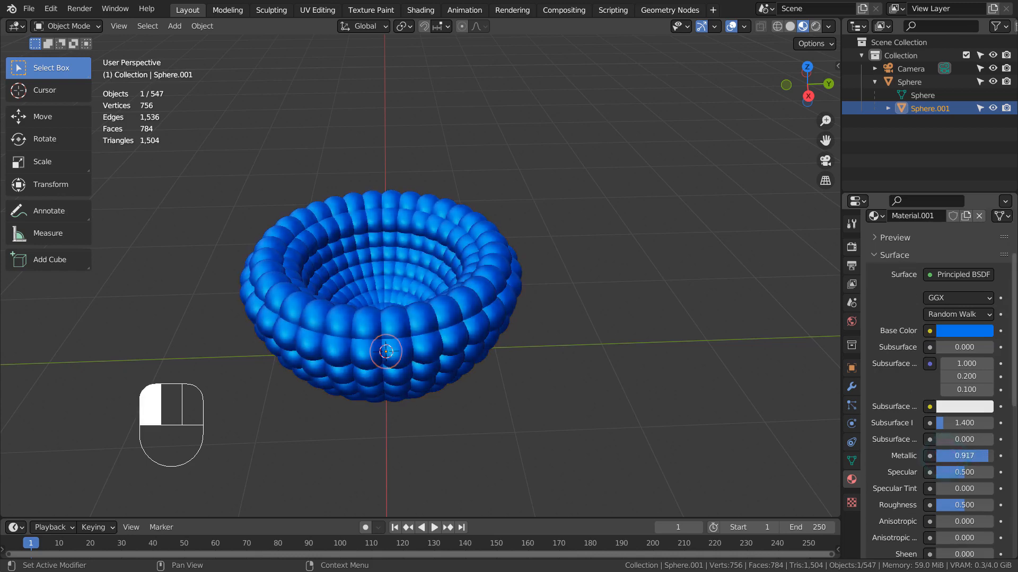
mouse_move(963, 505)
mouse_down()
mouse_move(944, 505)
mouse_move(957, 505)
mouse_up()
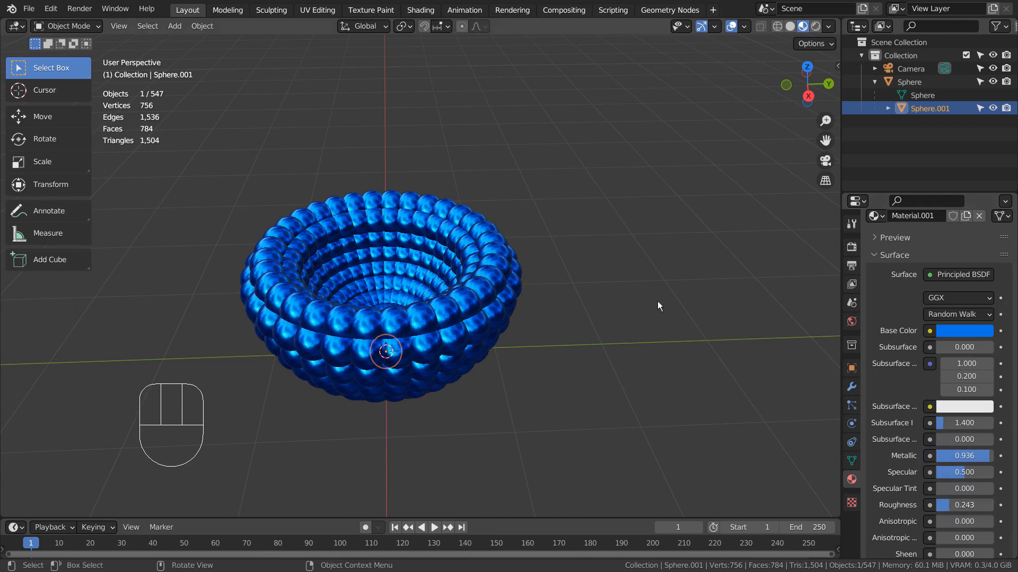
Scale the small child sphere down further so its instances on the bowl overlap less.
click(657, 301)
mouse_move(618, 360)
alt+mouse_down()
mouse_move(597, 313)
mouse_move(628, 310)
mouse_move(648, 332)
mouse_move(623, 365)
mouse_move(631, 361)
alt+mouse_up()
click(912, 107)
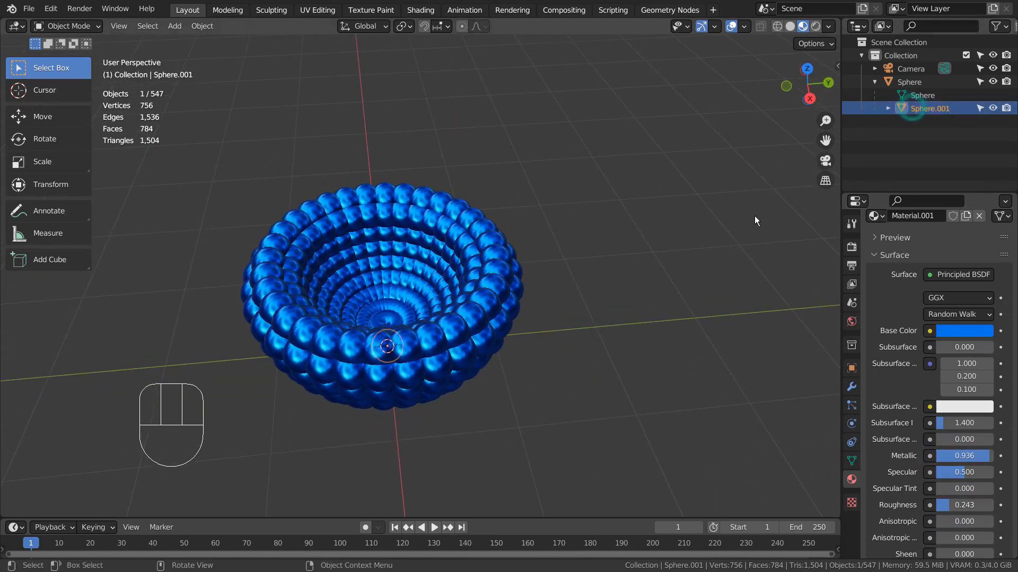
key(s)
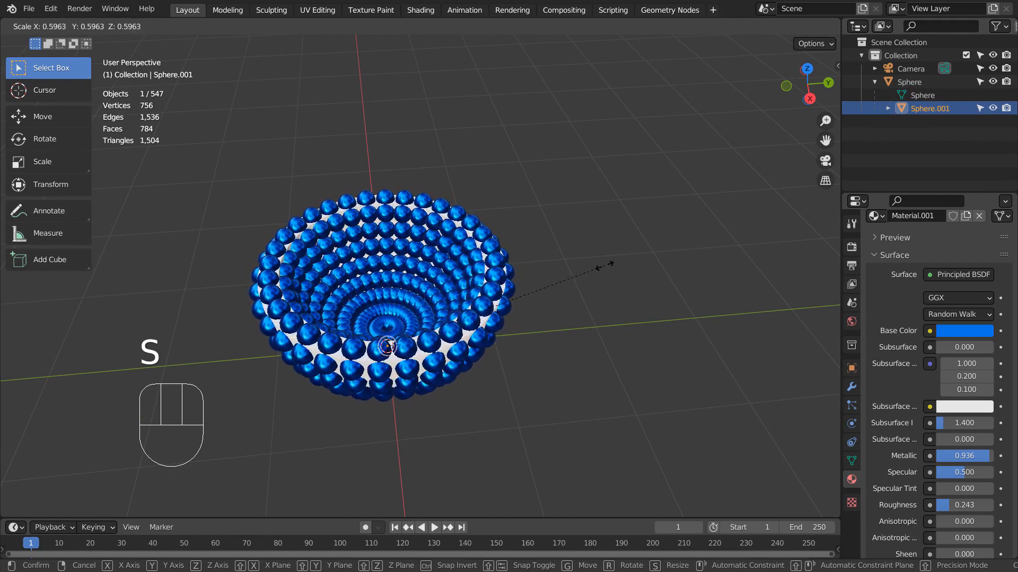
click(638, 270)
alt+middle_drag(635, 348, 676, 319)
mouse_move(625, 279)
alt+middle_down()
mouse_move(555, 293)
mouse_move(636, 292)
alt+middle_up()
Save the file, then convert the bowl's face instances into real objects with Make Instances Real.
click(518, 292)
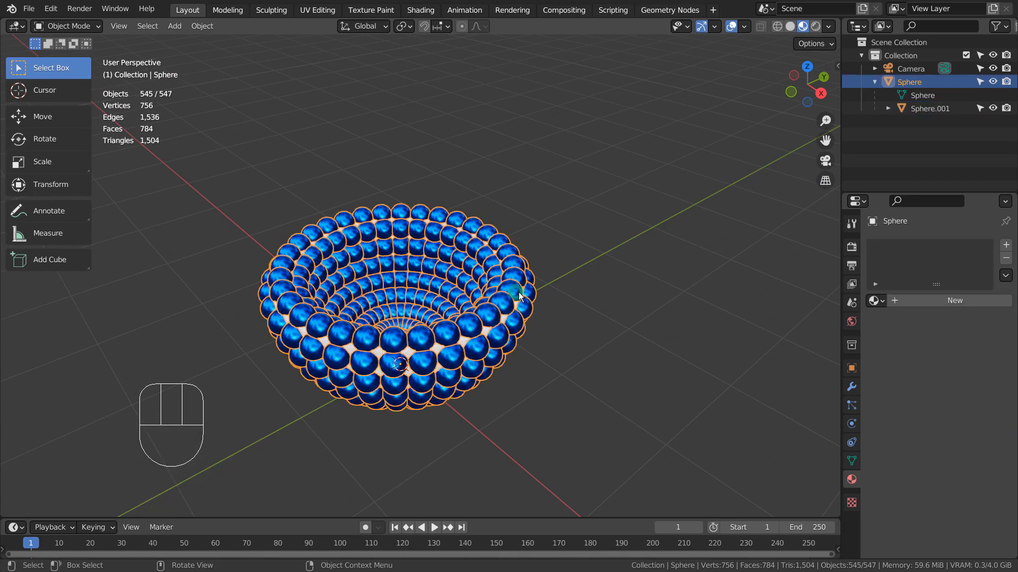
key(ctrl+s)
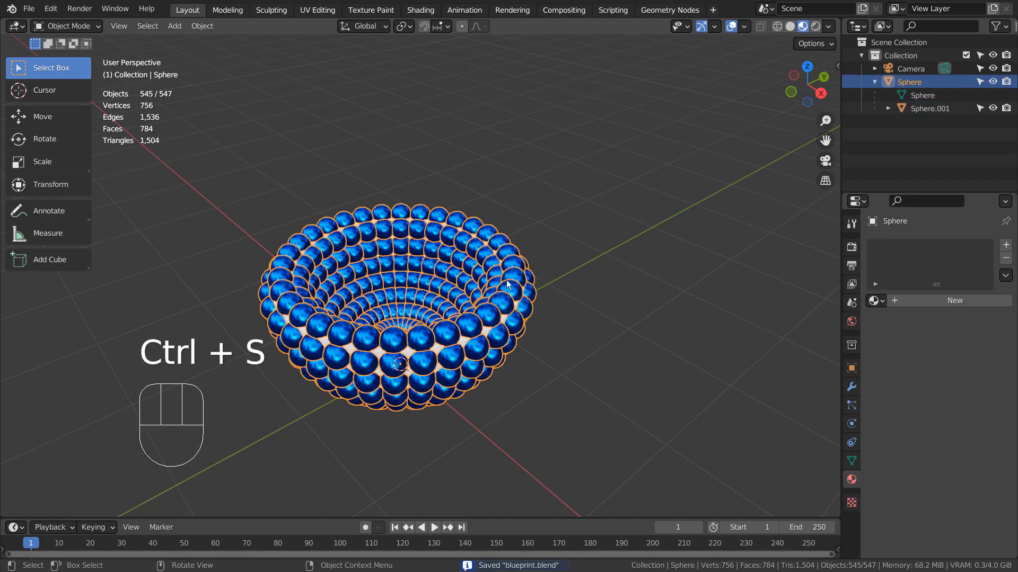
key(ctrl+a)
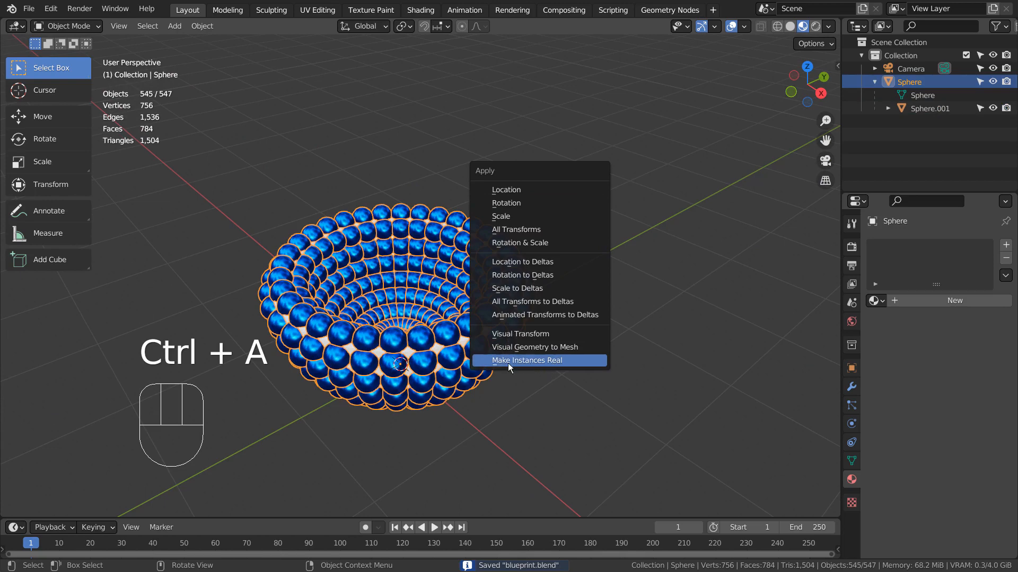
click(545, 360)
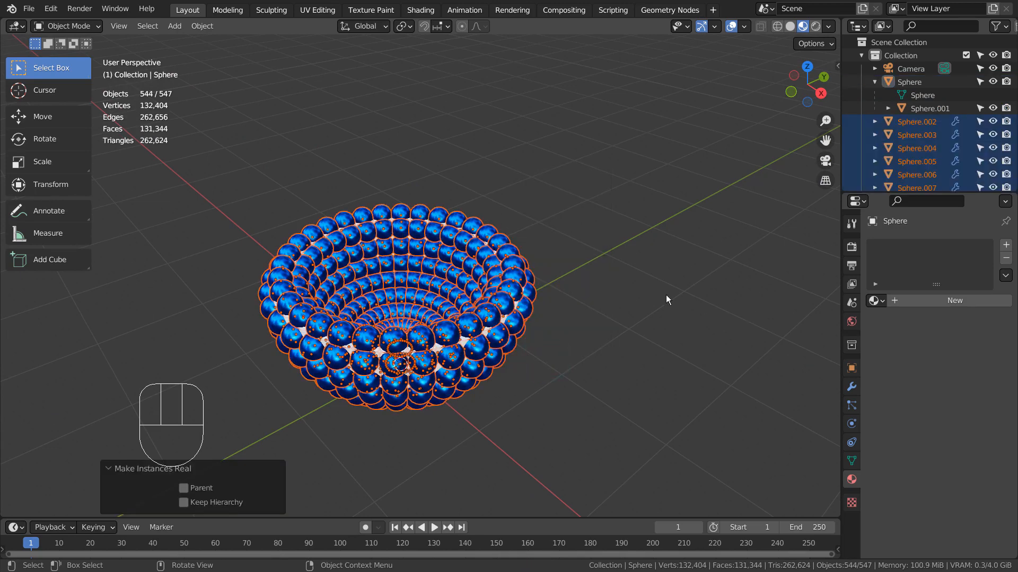
Move the selected real spheres into a new collection named Collection 2.
key(m)
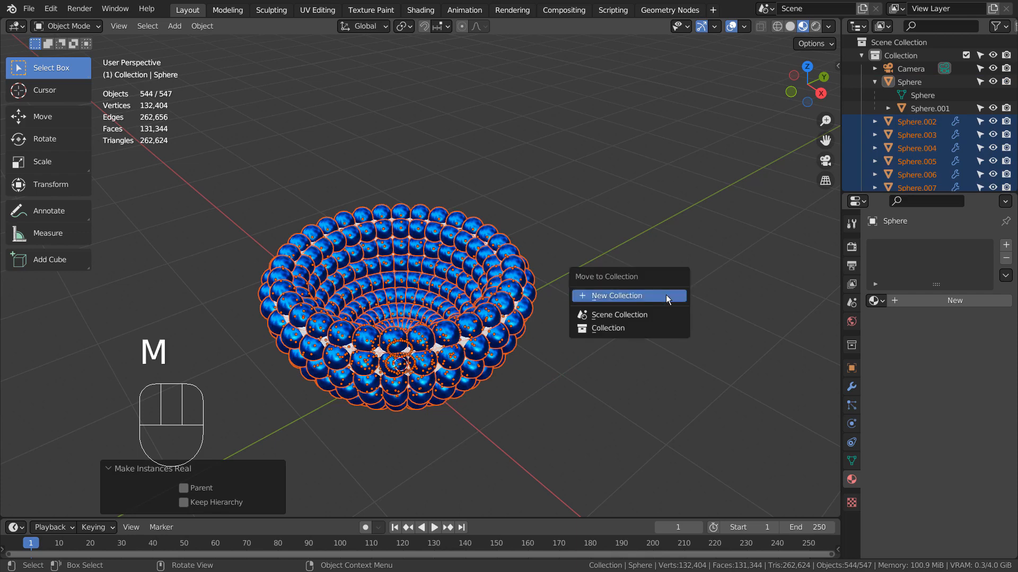
click(666, 295)
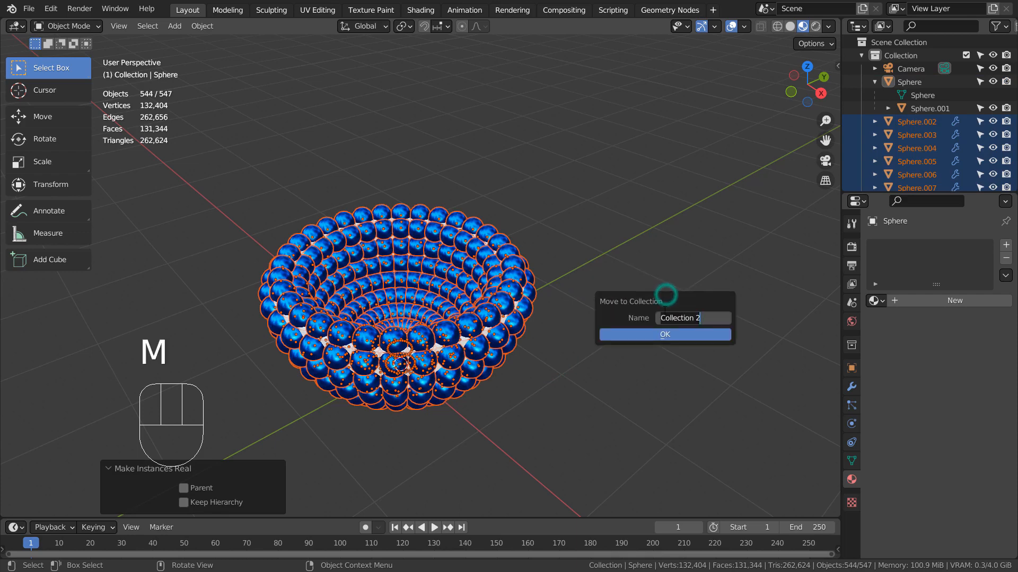
click(674, 334)
click(862, 121)
click(861, 121)
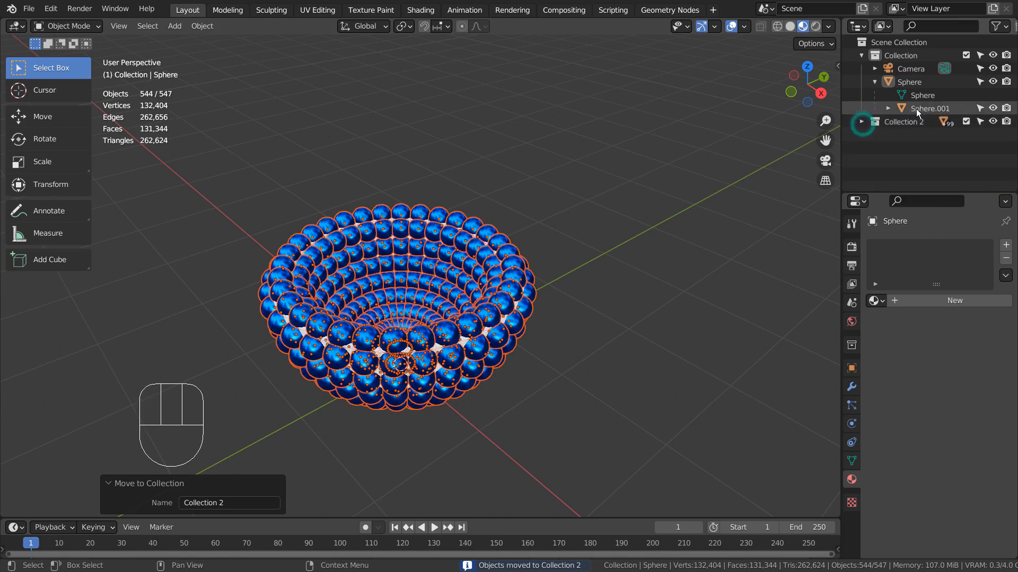
Delete the original bowl mesh so only the blue spheres remain.
click(901, 83)
key(x)
click(605, 154)
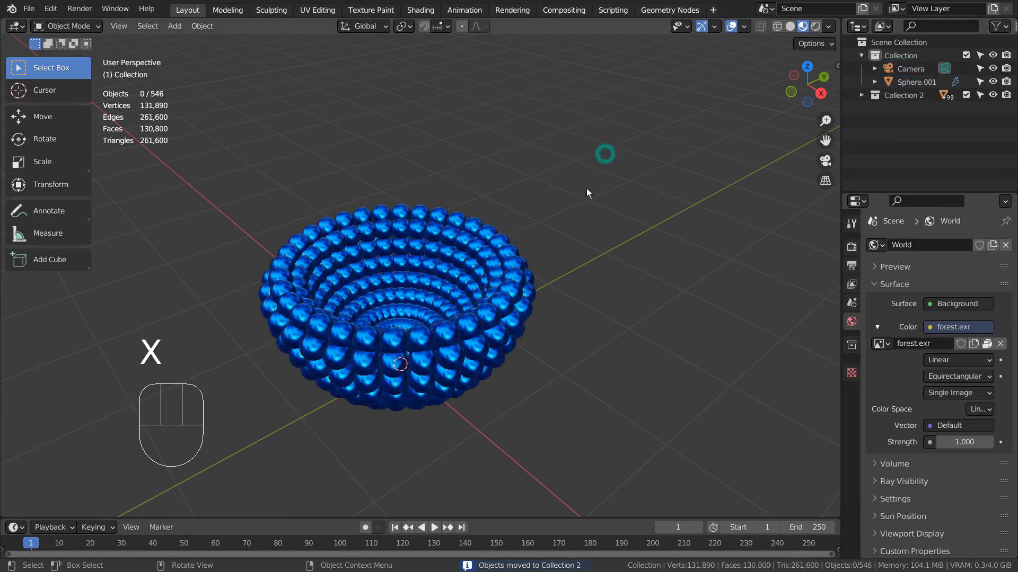
mouse_move(606, 324)
alt+middle_down()
mouse_move(649, 289)
mouse_move(686, 222)
mouse_move(713, 198)
mouse_move(617, 406)
mouse_move(607, 313)
mouse_move(596, 343)
alt+middle_up()
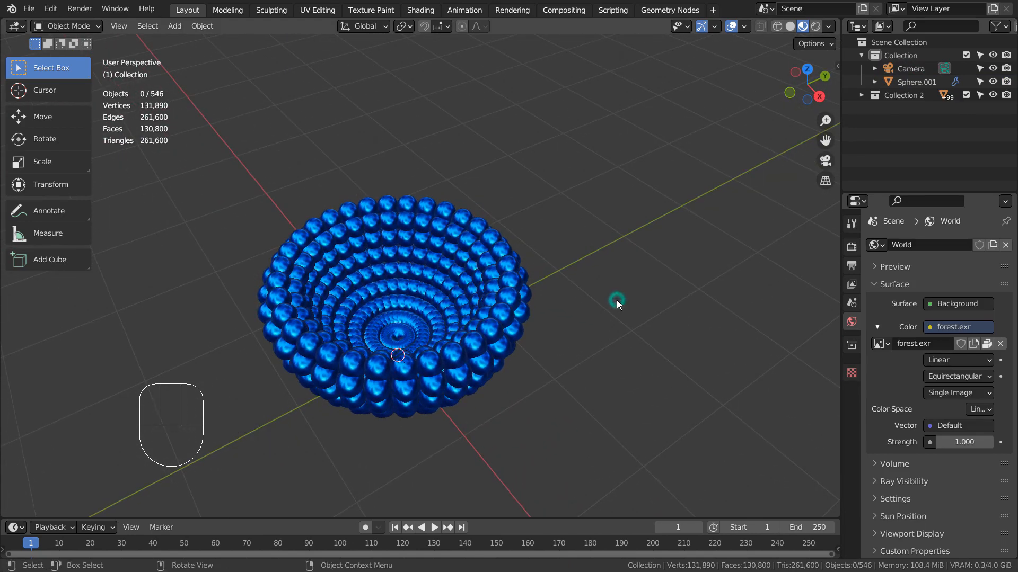
Add a plane at the 3D cursor and scale it up by about 12.13 as a ground.
key(shift+a)
click(653, 215)
key(s)
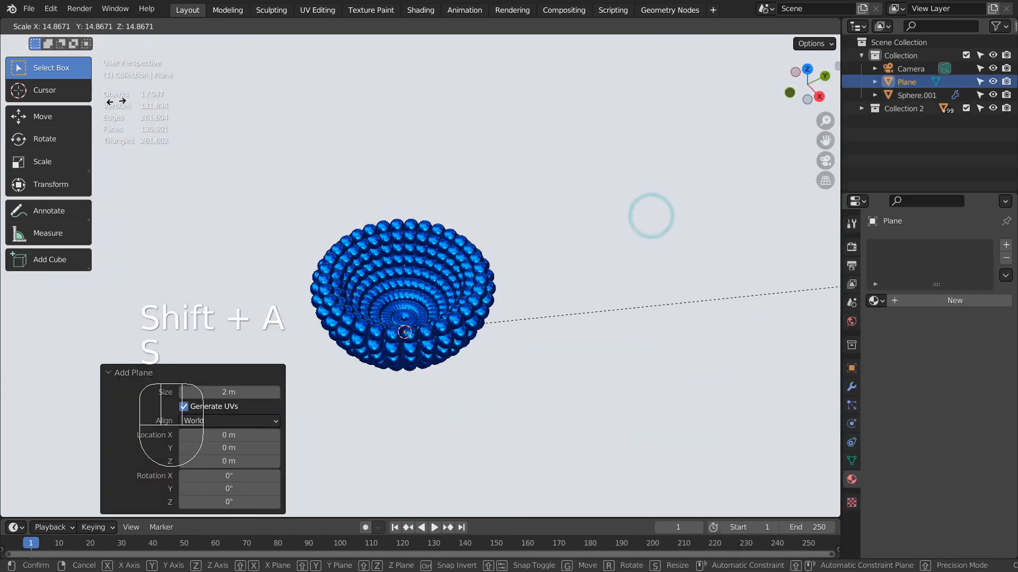
click(553, 265)
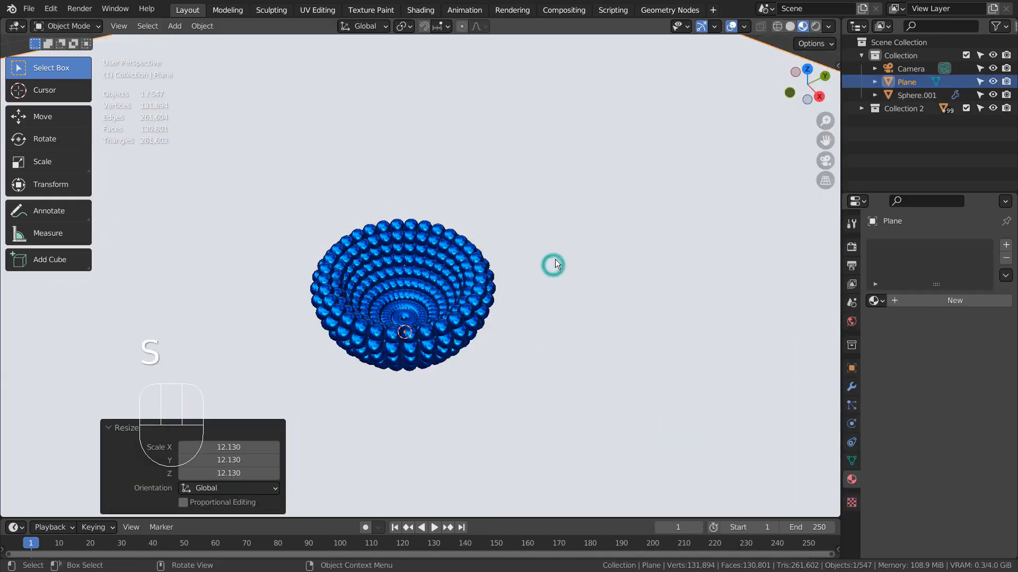
Give the plane a new material with an orange base color of hue 0.049, saturation 0.935 and value 0.800.
click(939, 300)
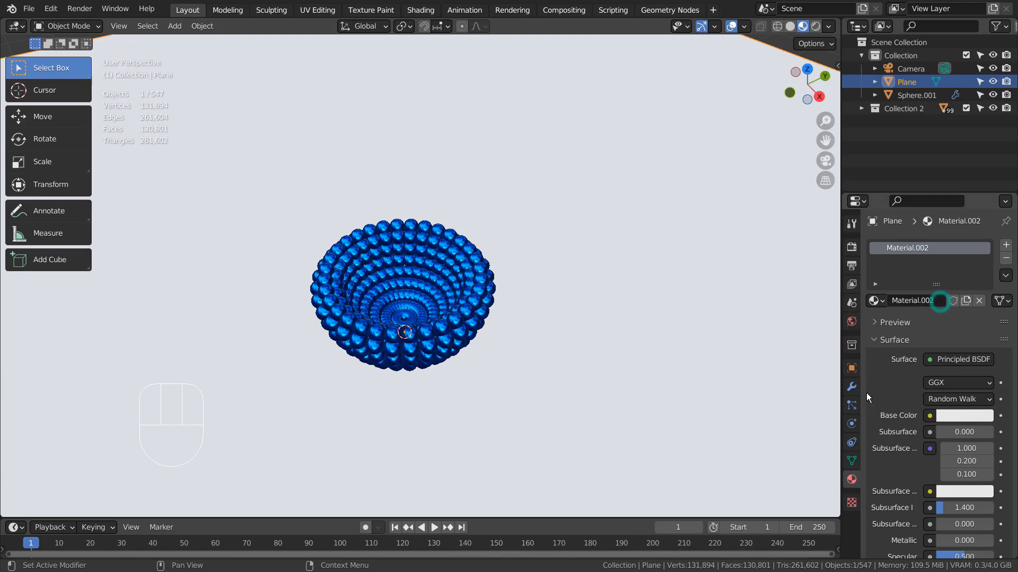
click(968, 415)
click(908, 305)
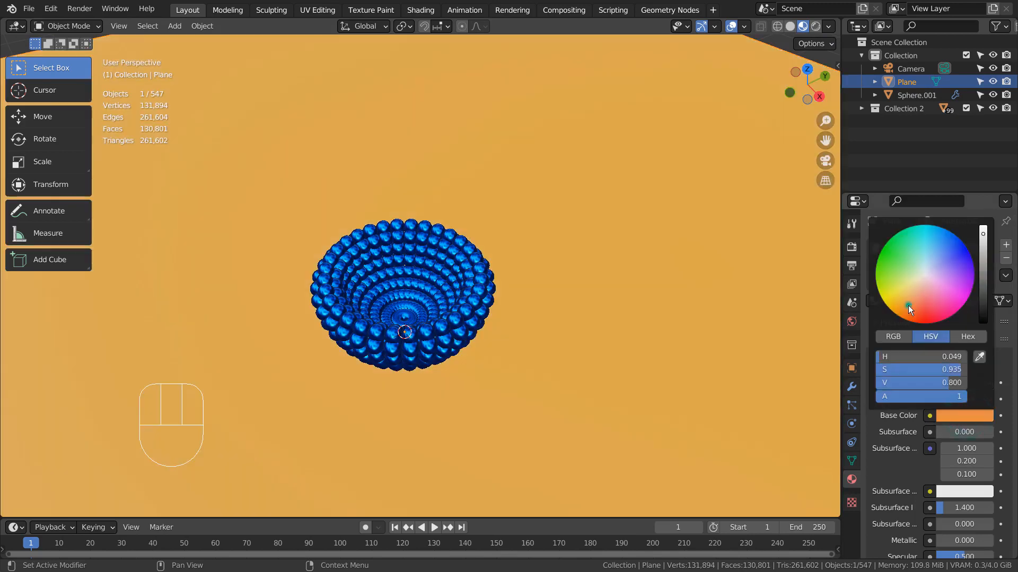
scroll(879, 432, down, 3)
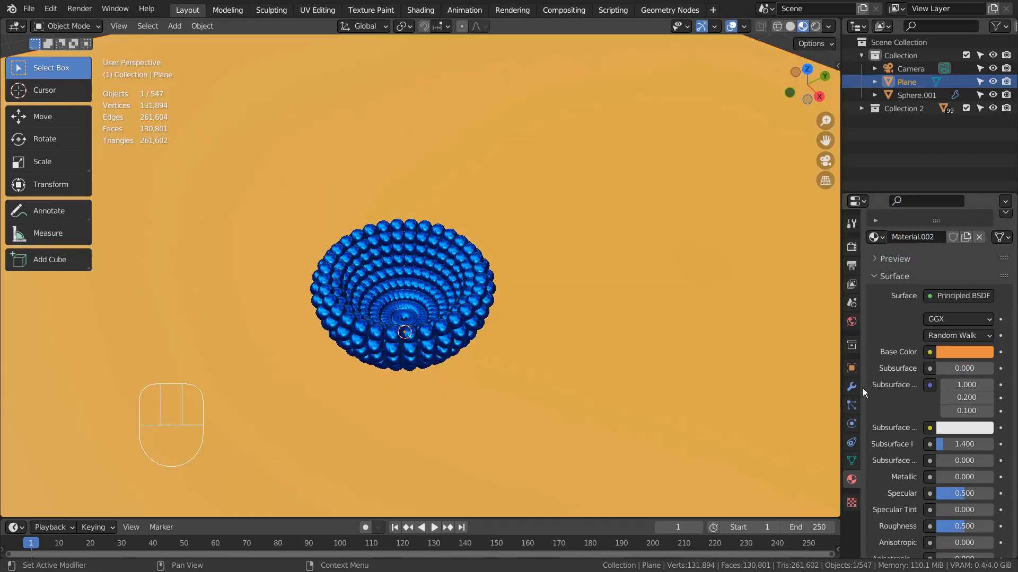
In the Shading workspace, add a Noise Texture node and link its Fac output to the Material Output's Displacement.
click(420, 10)
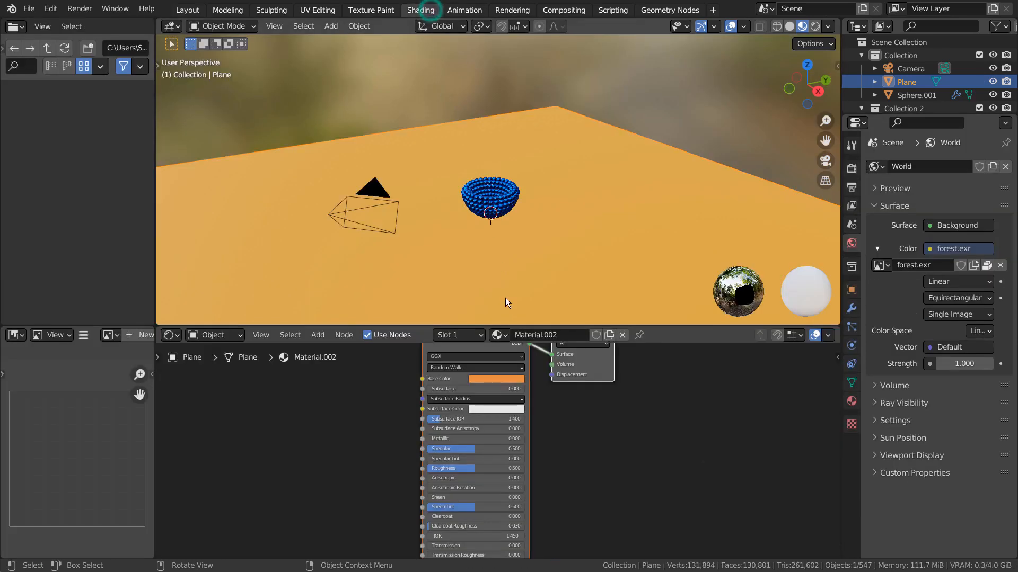
key(shift+a)
click(345, 370)
text(ise)
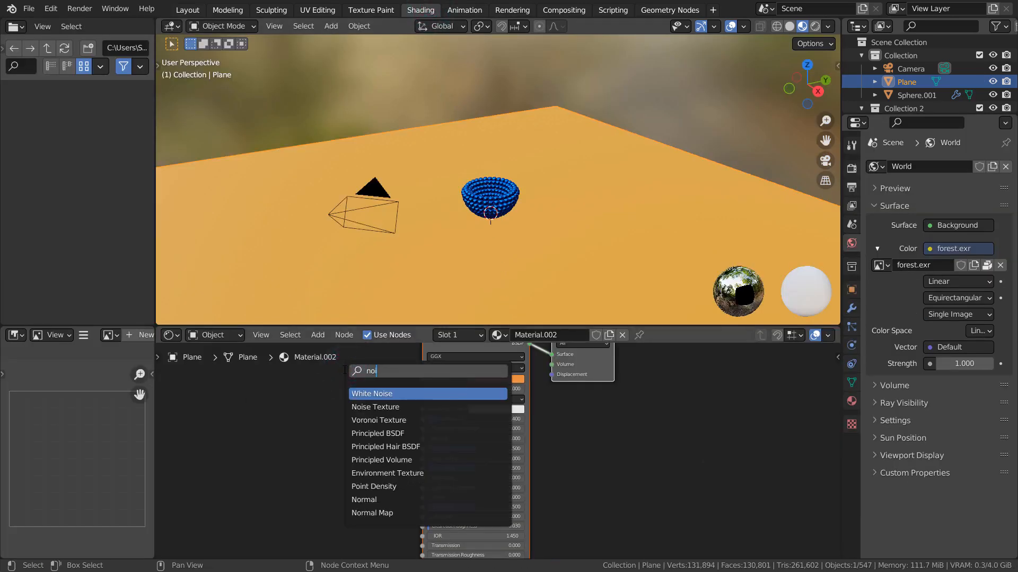
key(Down)
key(Return)
click(311, 378)
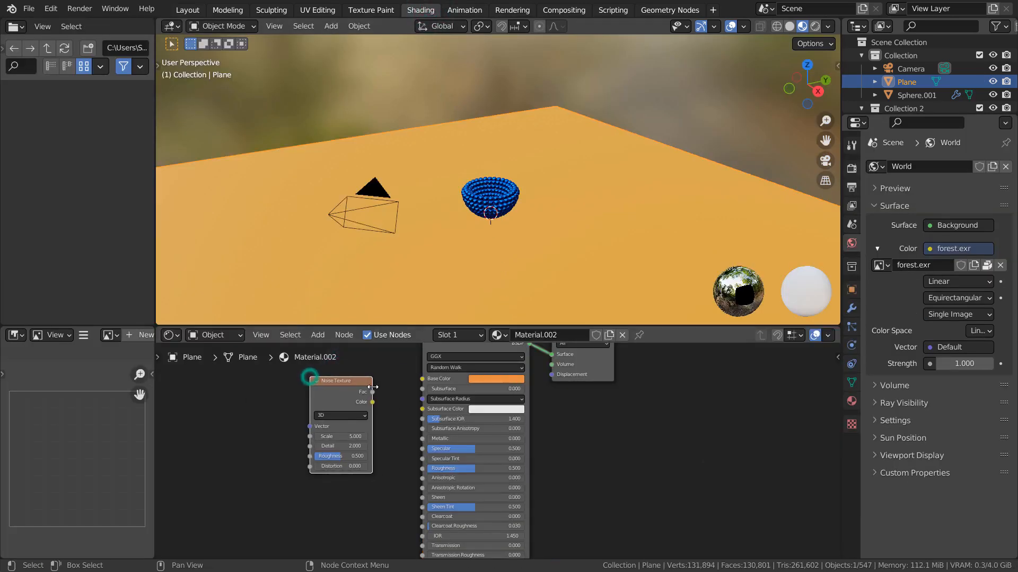
drag(373, 392, 562, 379)
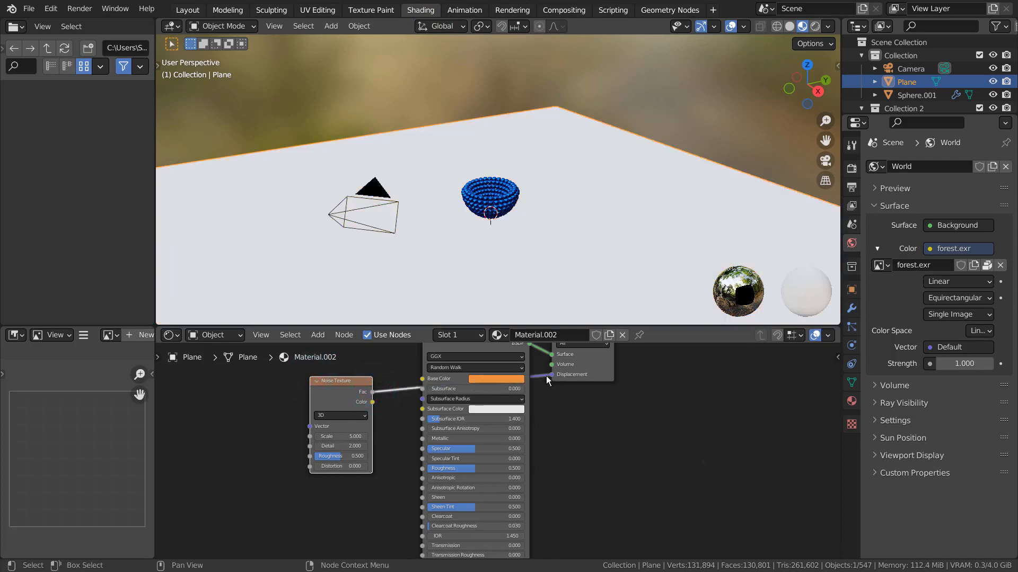
Set the Noise Texture's Scale to 355 and Detail to 15, and return to the Layout workspace.
click(329, 436)
text(355)
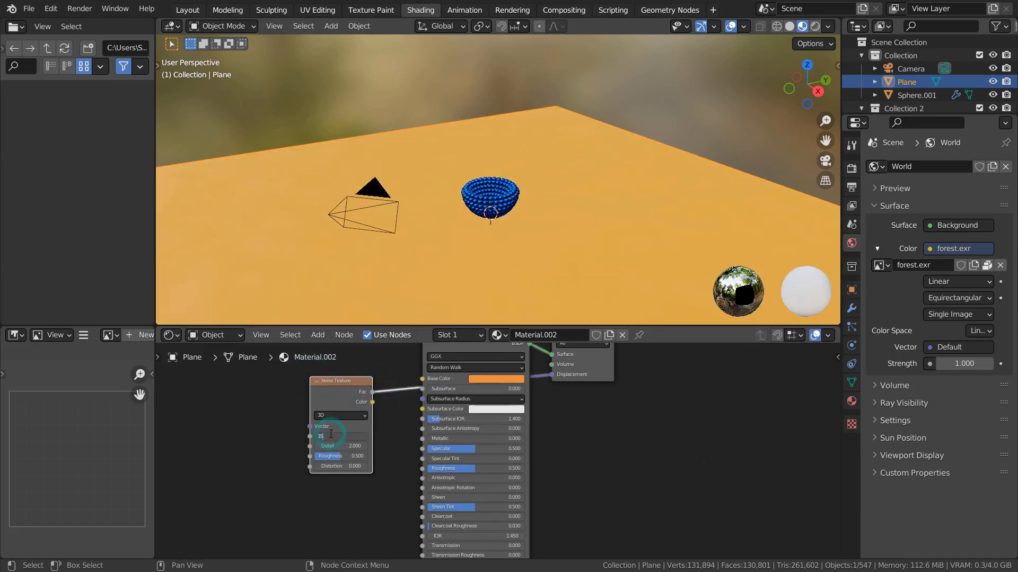
key(Return)
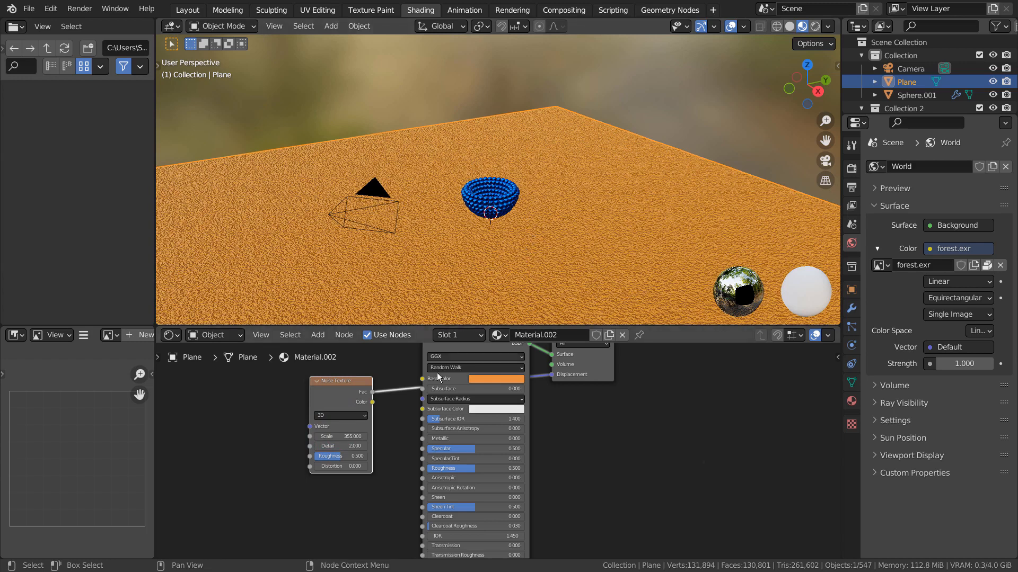
click(341, 446)
text(15)
key(Return)
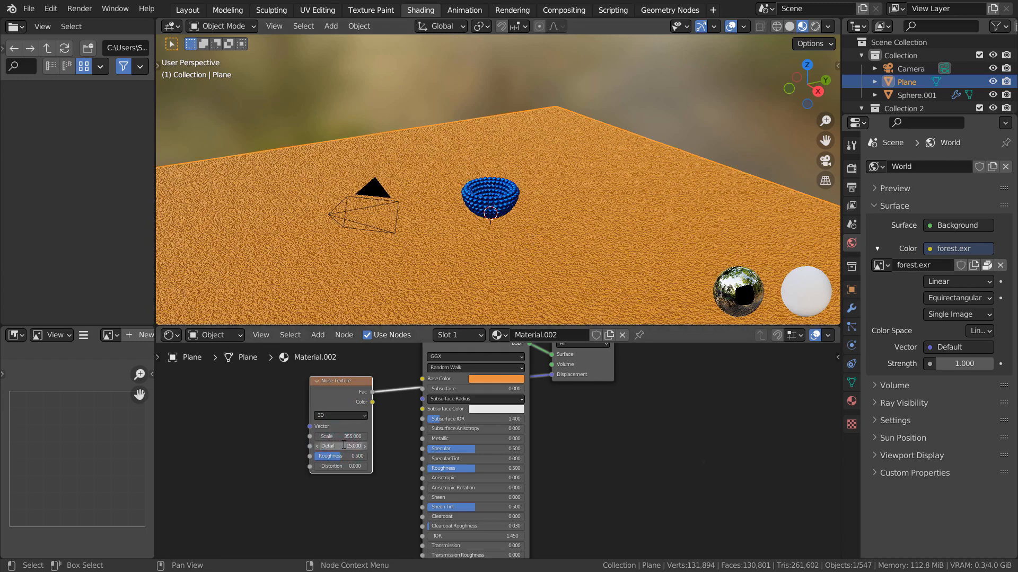
click(188, 10)
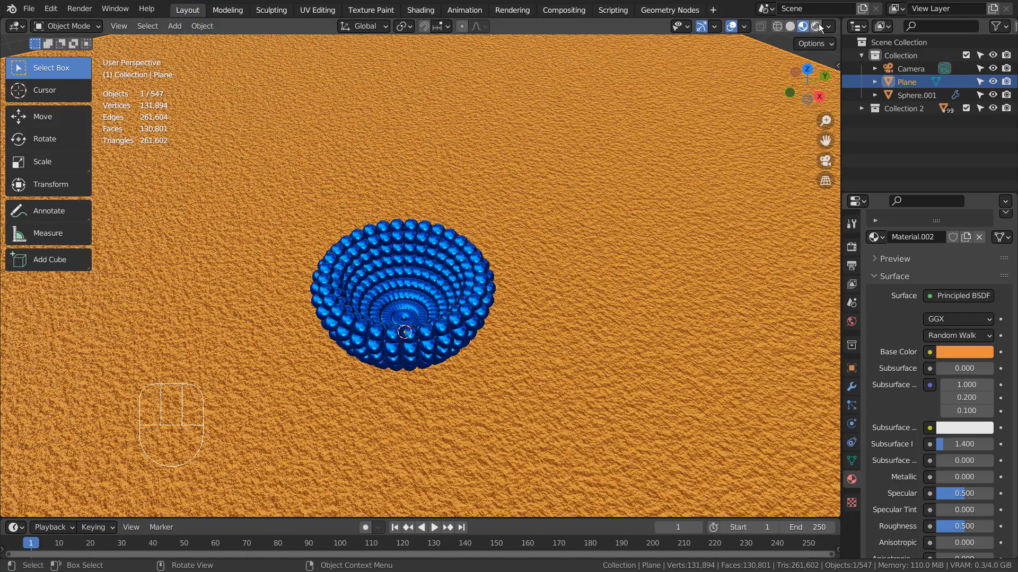
In the Shading workspace, lower the Noise Texture's Detail to 3, and return to the Layout workspace.
click(431, 10)
drag(342, 448, 313, 448)
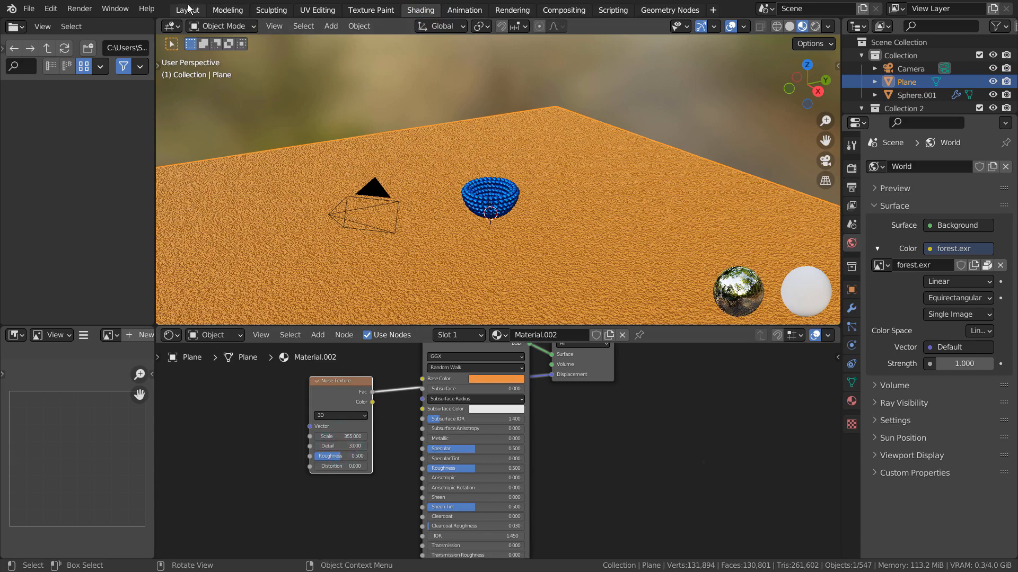
click(191, 10)
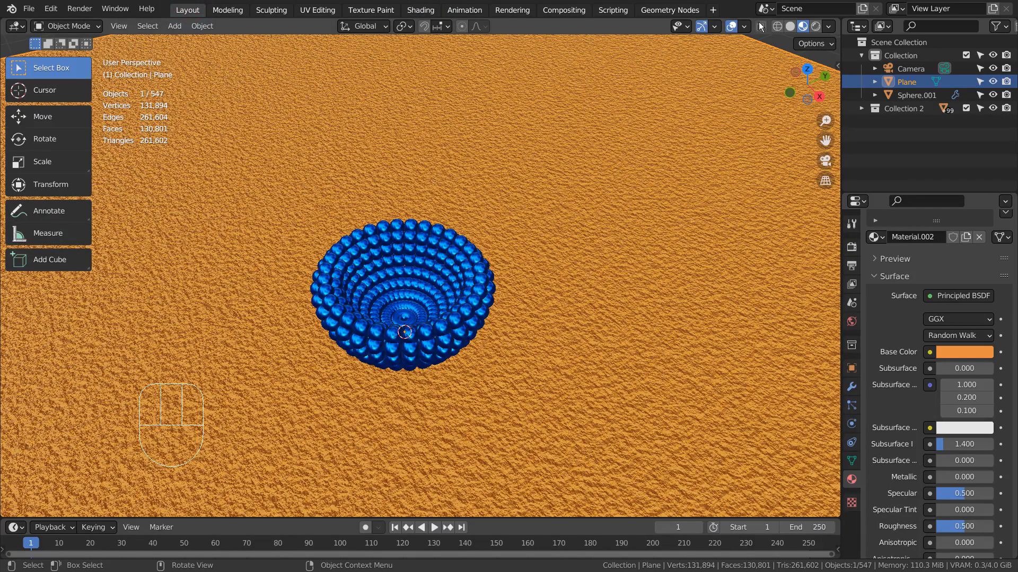
Switch the viewport to rendered shading and align the camera to a view looking down into the bowl.
click(815, 26)
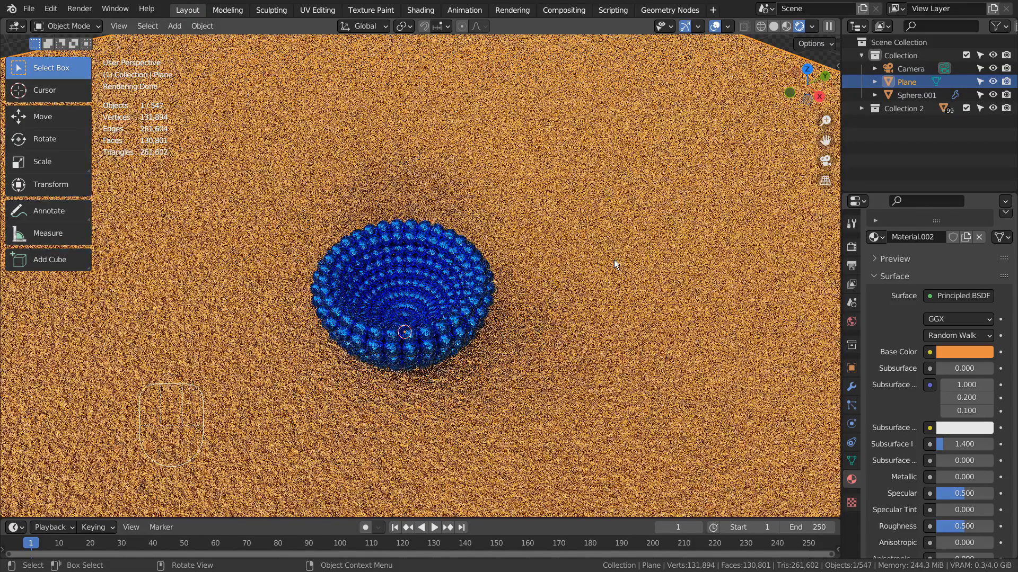
key(KP_0)
key(KP_0)
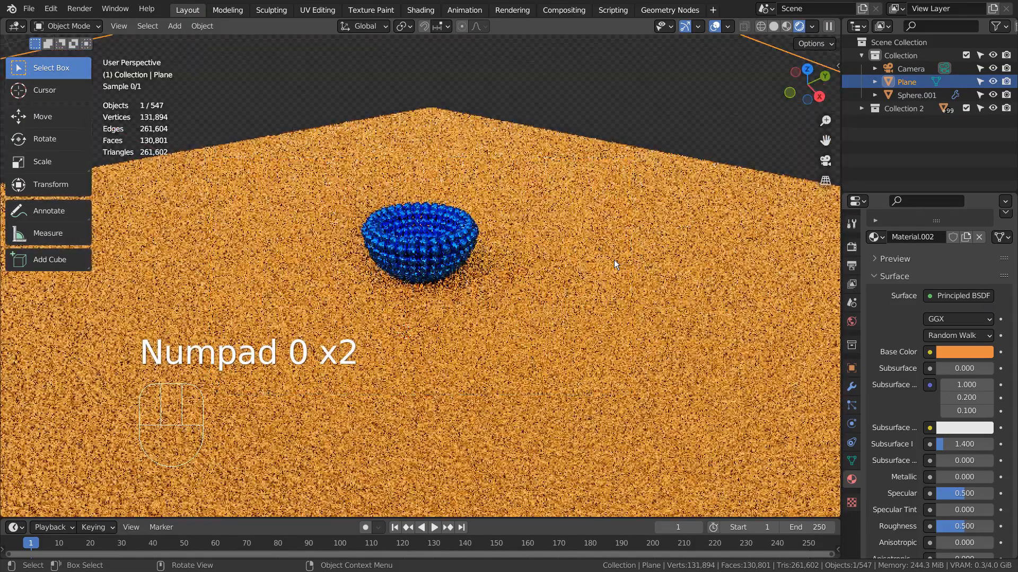
key(ctrl+alt+KP_0)
Fine-tune the camera's framing with walk navigation, keeping the bowl near the middle of the frame.
key(shift+grave)
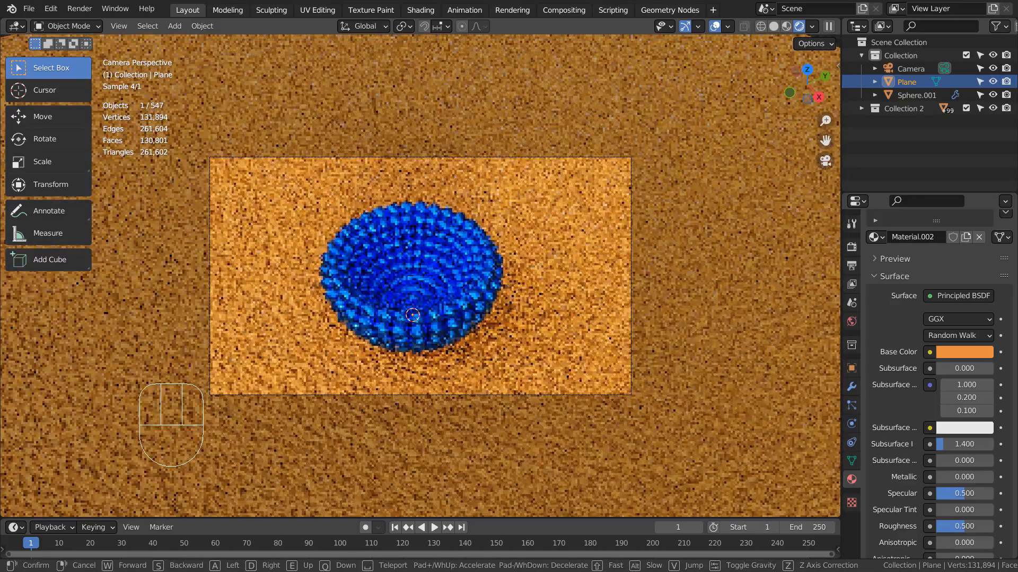
click(524, 296)
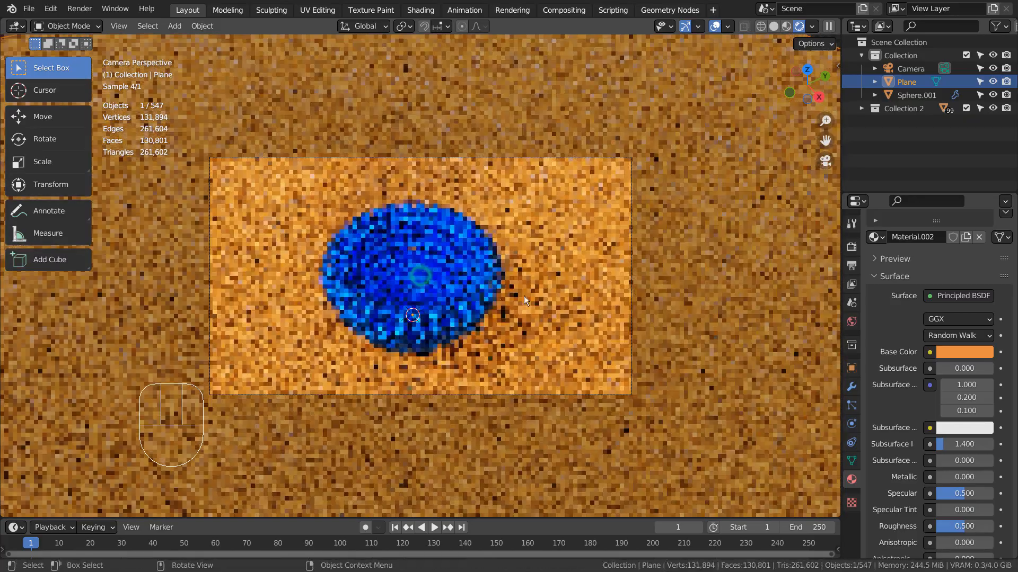
key(shift)
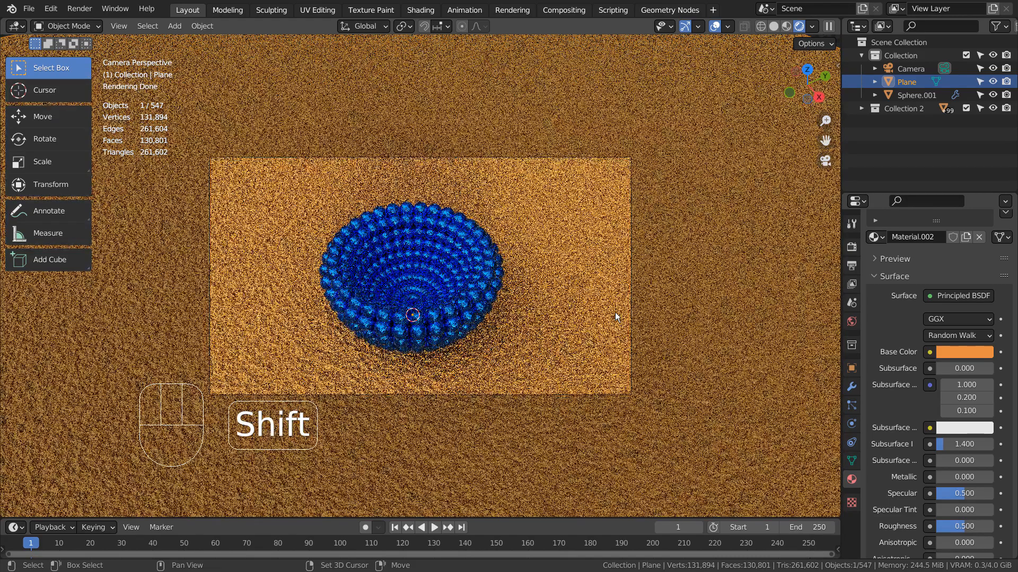
key(shift+grave)
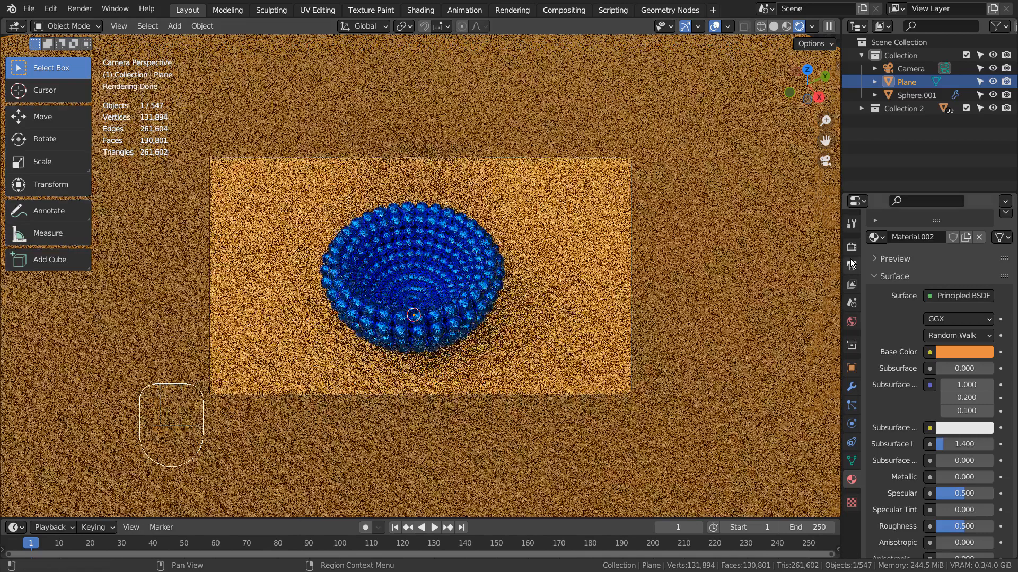
Replace the forest.exr image in the world's background color with a Sky Texture.
click(851, 247)
scroll(890, 281, up, 2)
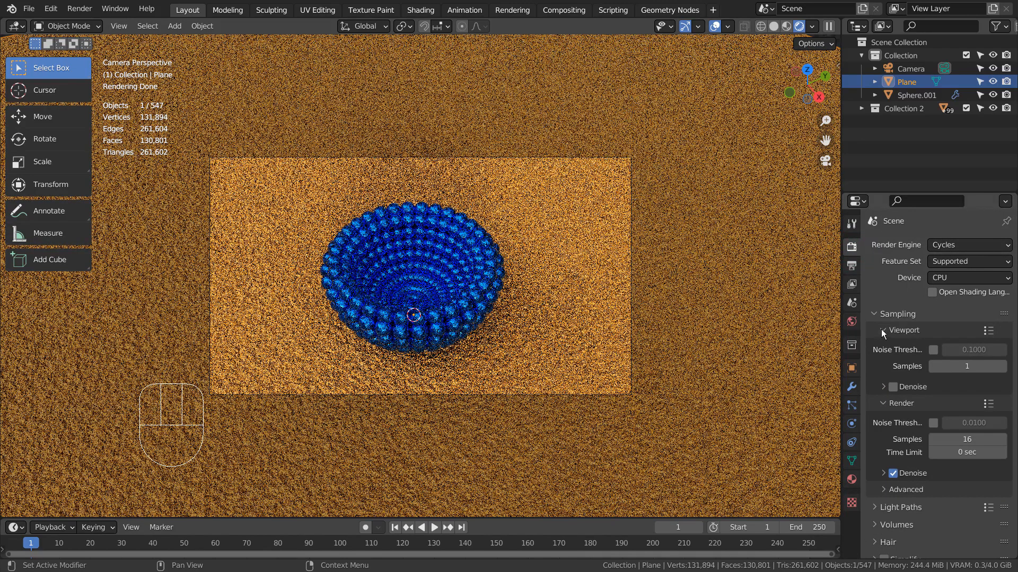
click(852, 322)
click(931, 328)
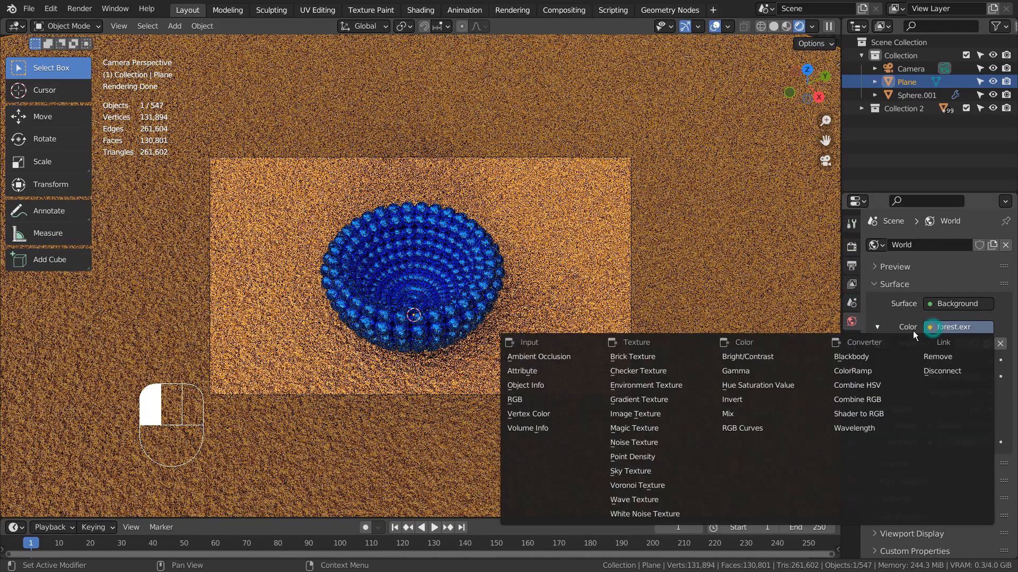
click(663, 472)
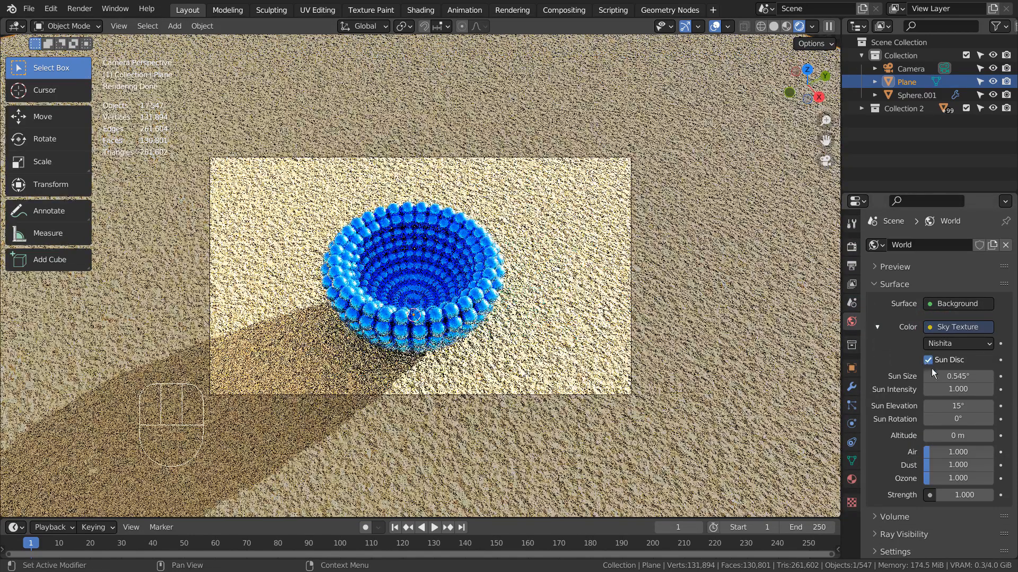
Set the Sky Texture's Sun Intensity to 0.1 and its Sun Elevation to 35°.
click(945, 386)
text(.2)
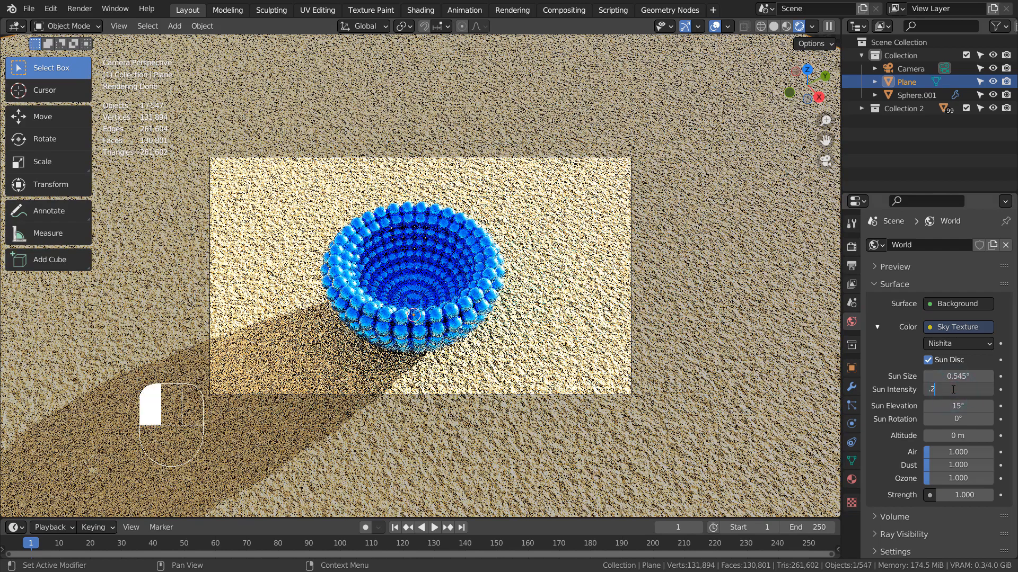
key(Return)
click(952, 405)
text(35)
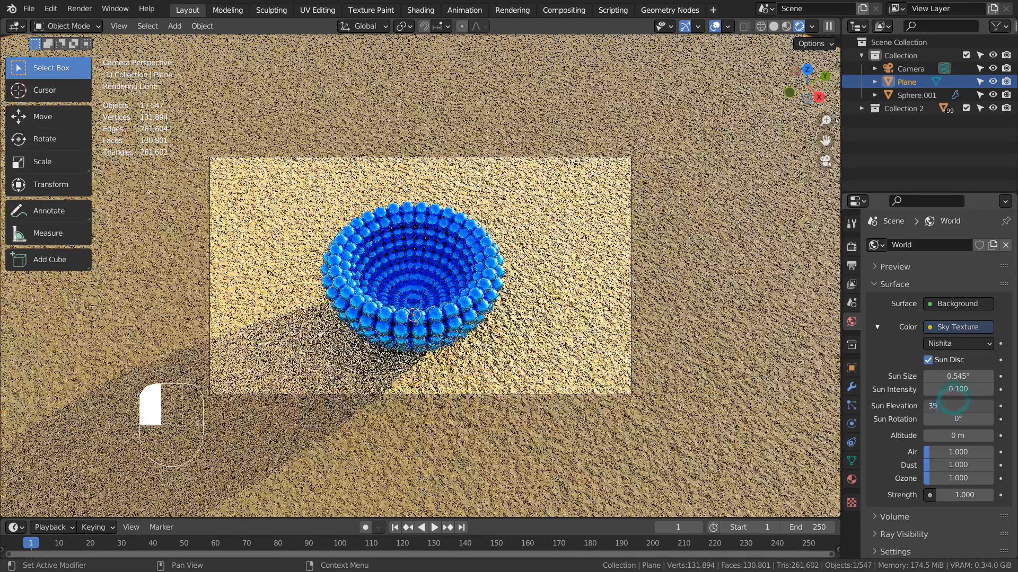
key(Return)
Set the world background's Strength to 0.2 and the sky's Sun Rotation to 90°.
click(965, 495)
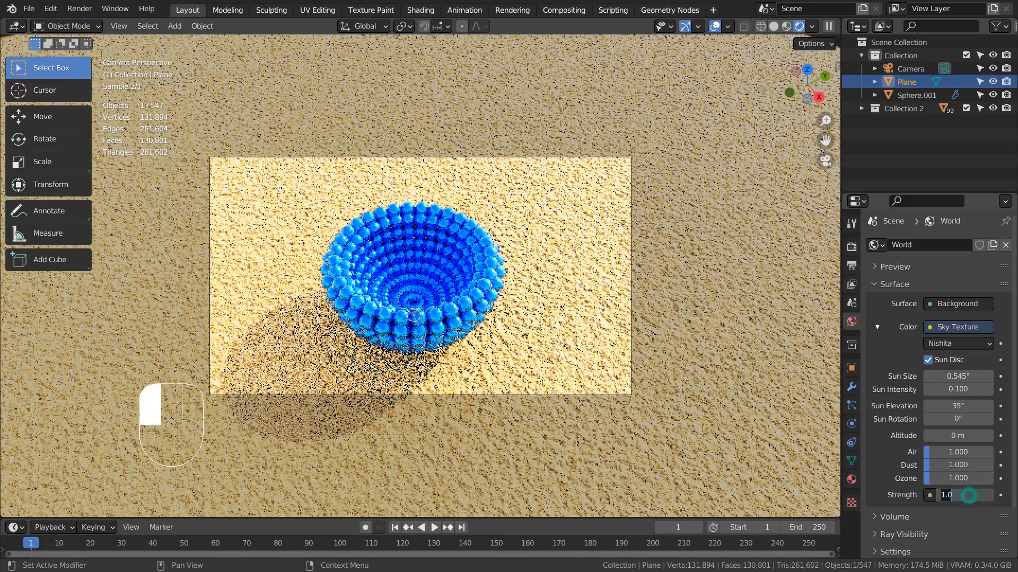
text(1.0.2)
key(Return)
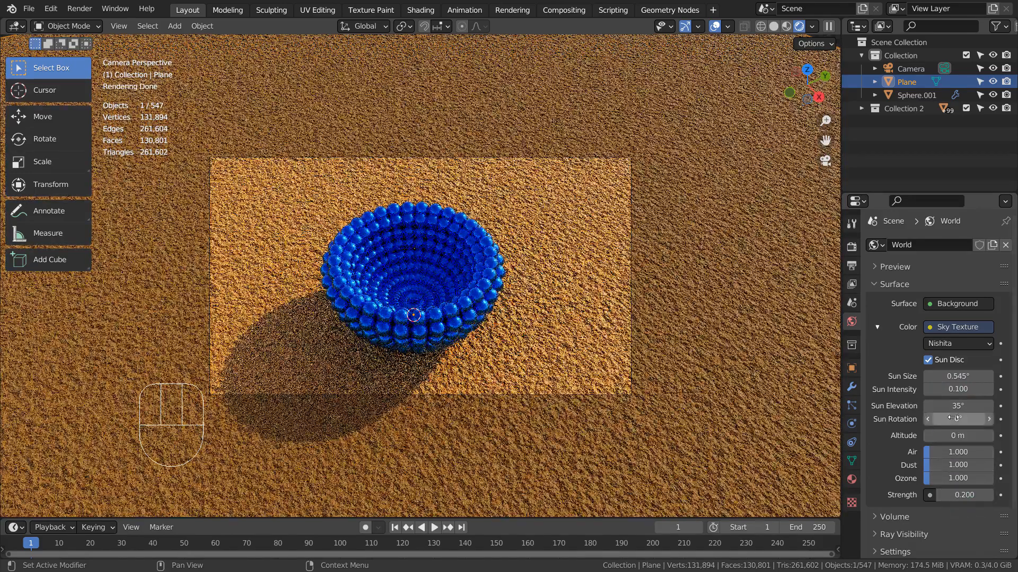
click(953, 419)
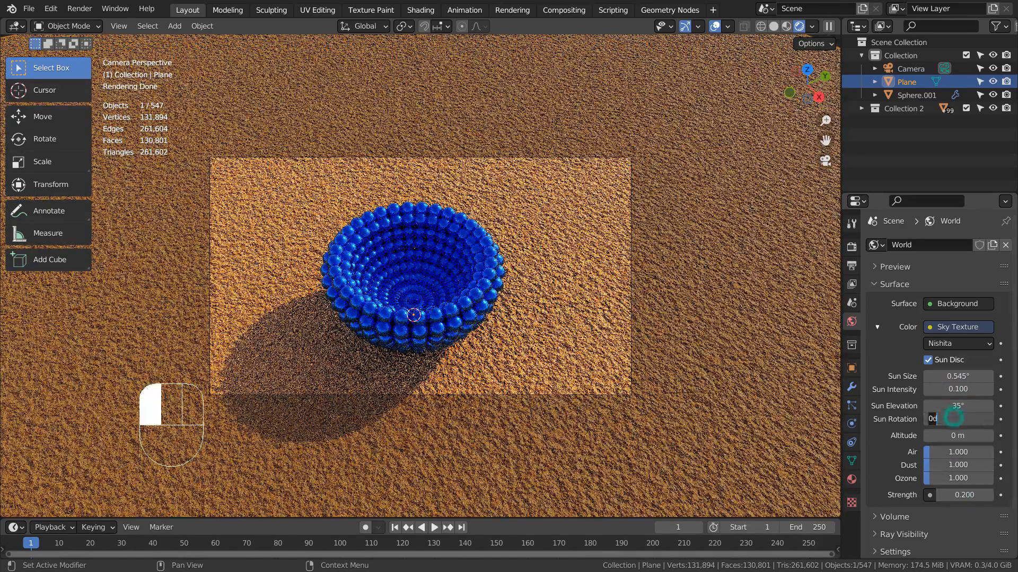
text(90)
key(Return)
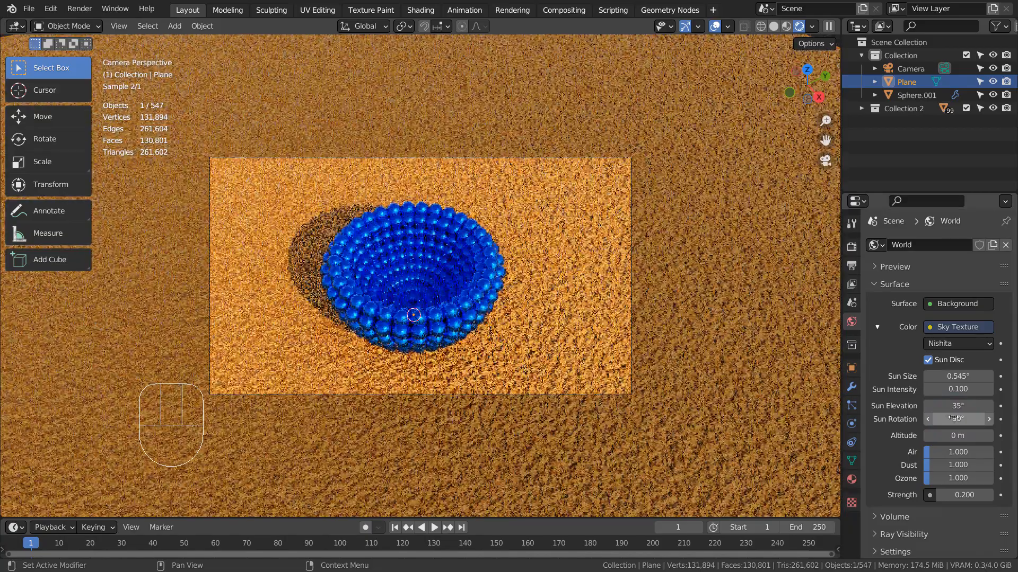
scroll(424, 286, up, 3)
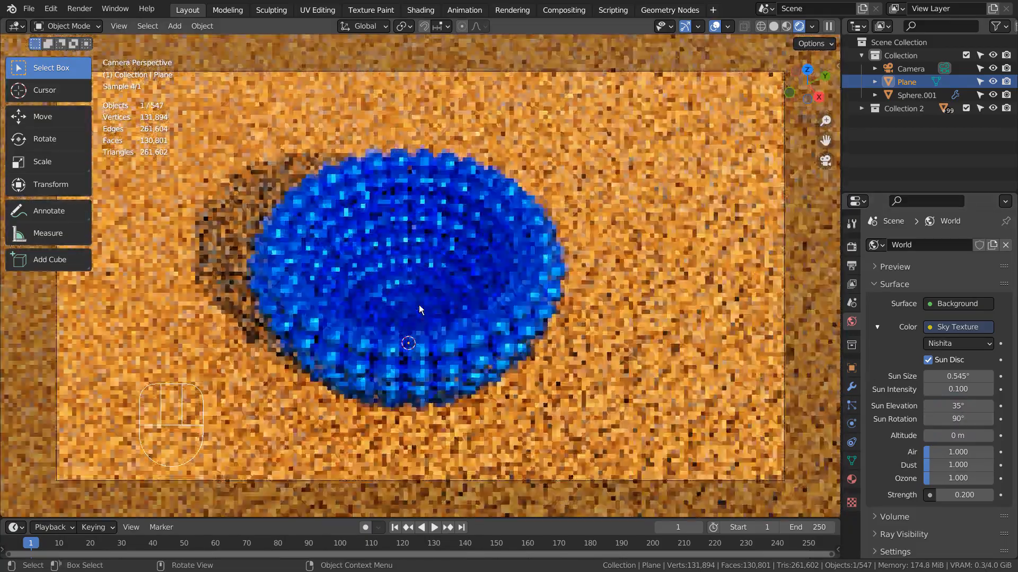
scroll(419, 309, down, 3)
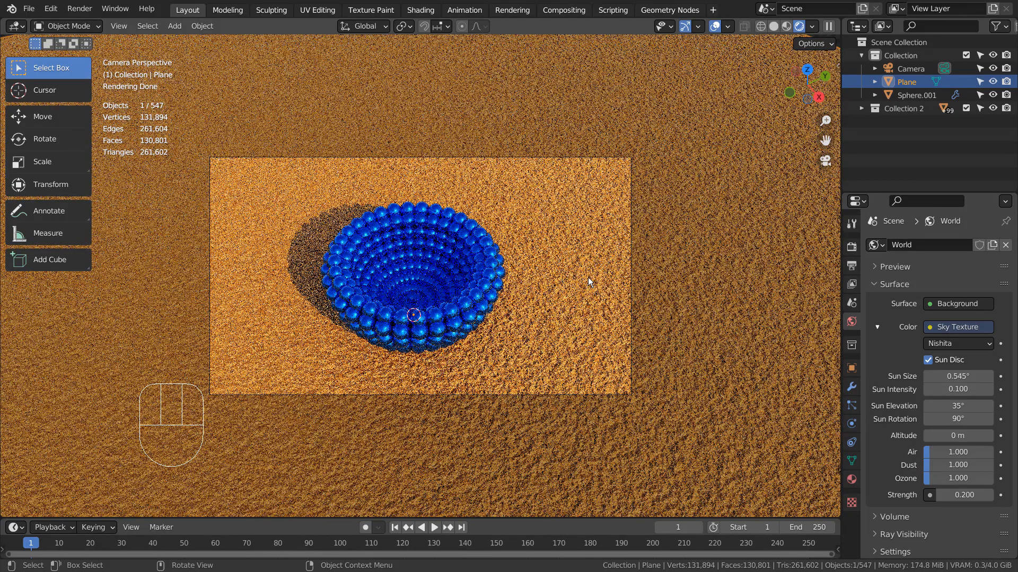
Save the file and render the camera image, with the viewport set to solid shading.
key(ctrl+s)
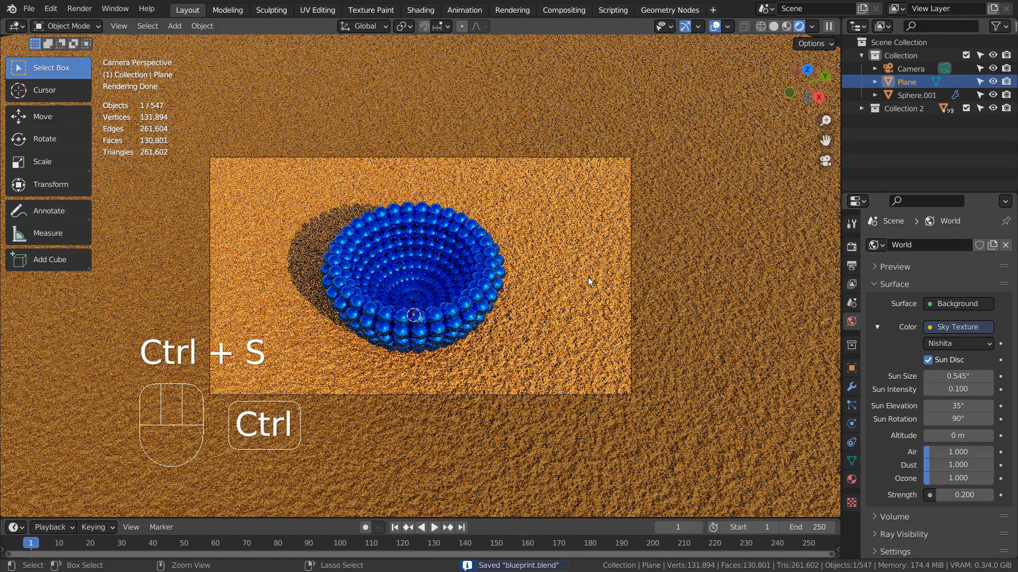
click(771, 27)
key(F12)
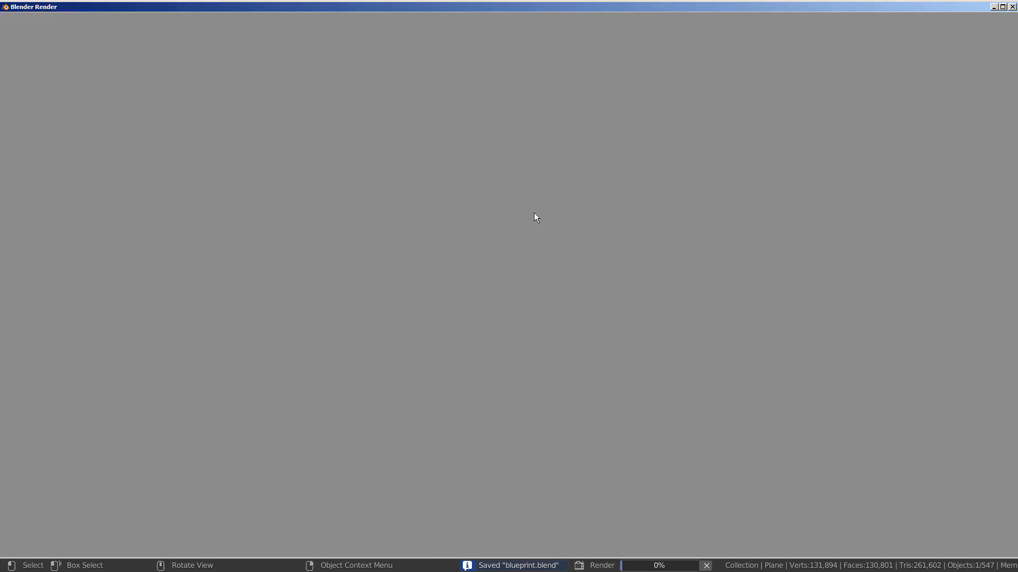